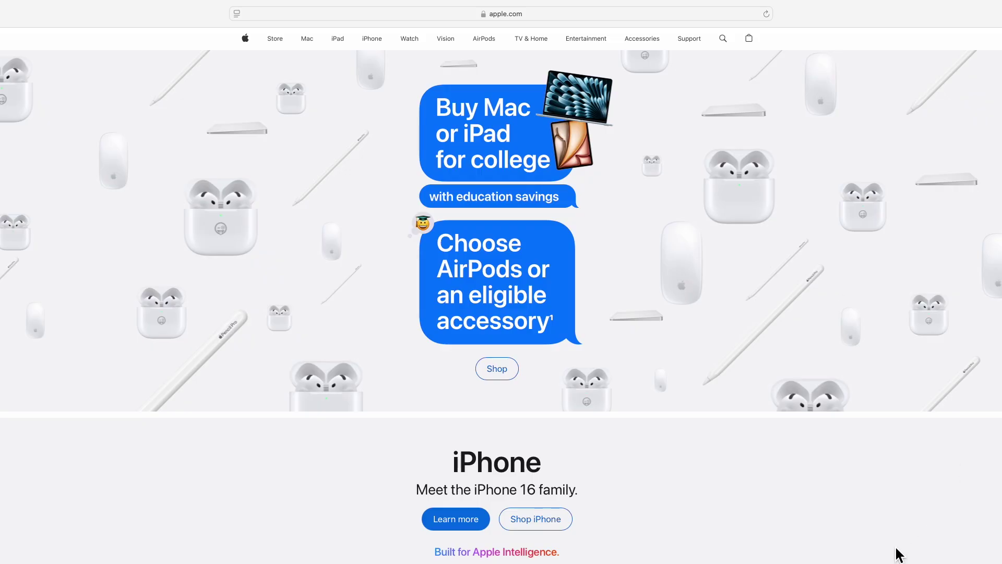
- Open the 'Buy Mac or iPad for college' Education Store page and scroll to the product cards
{"action": "left_click", "coordinate": [490, 115]}
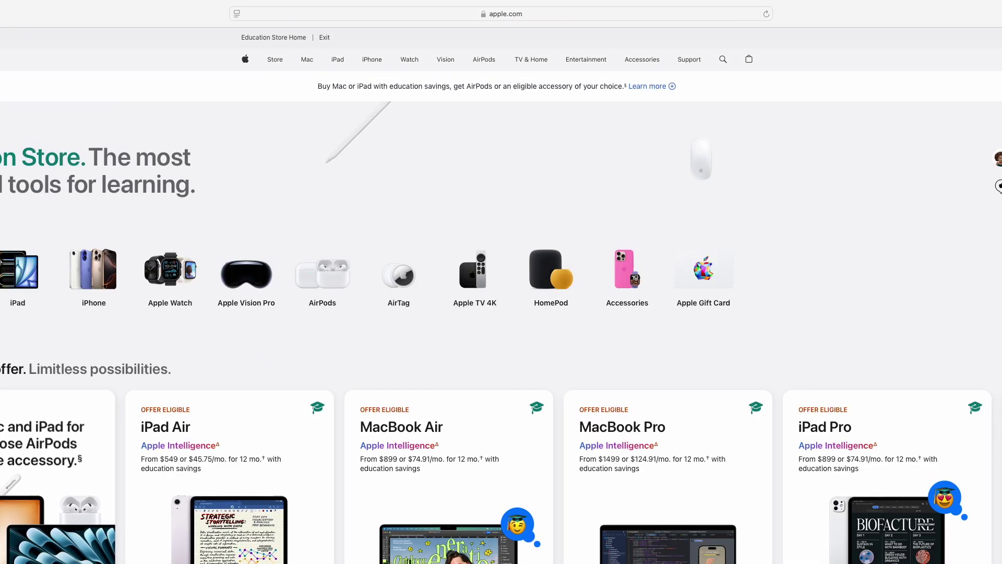
{"action": "scroll", "coordinate": [184, 381], "scroll_direction": "down", "scroll_amount": 5}
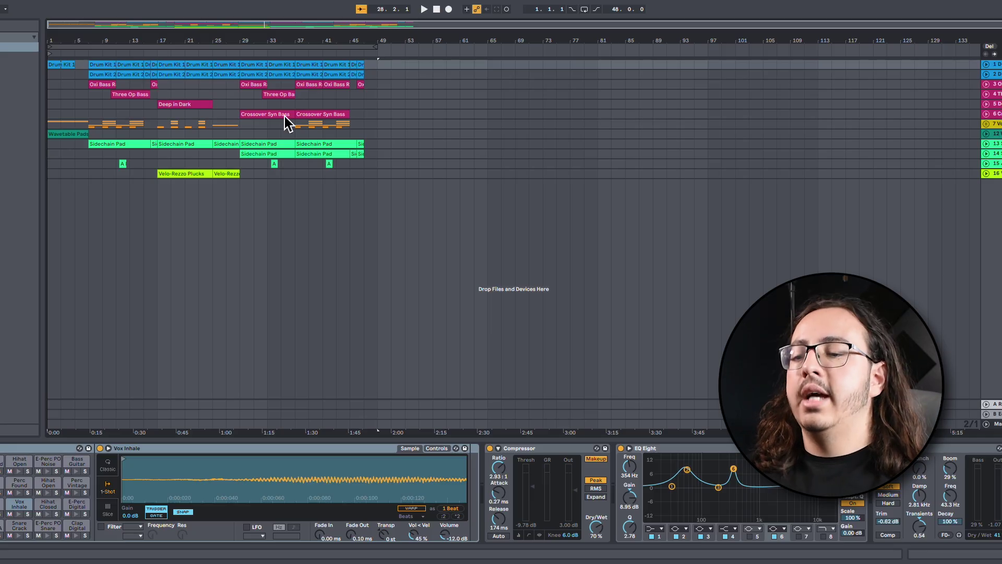
- Choose 512 Samples as the audio buffer size in Preferences > Audio
{"action": "mouse_move", "coordinate": [261, 3]}
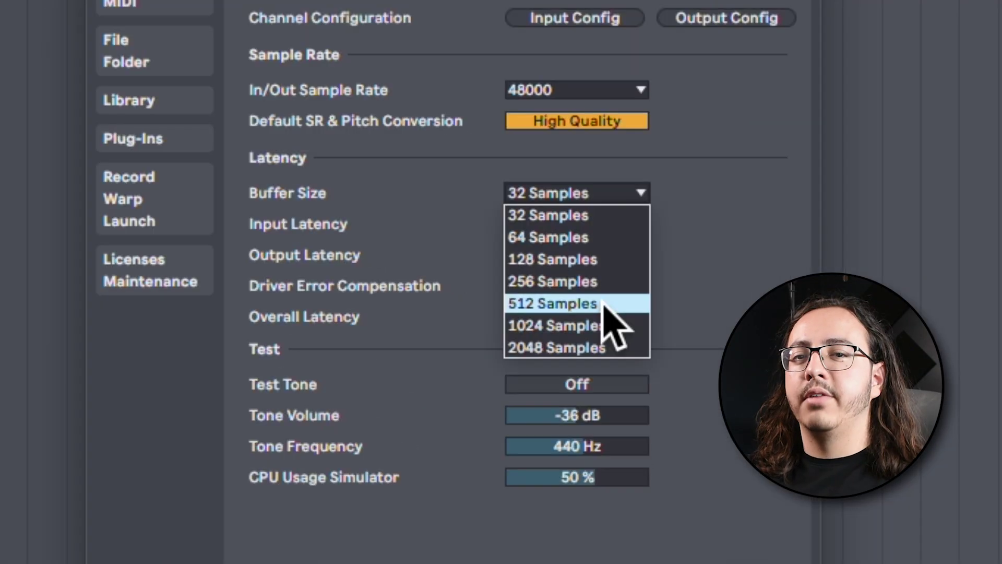
{"action": "left_click", "coordinate": [553, 290]}
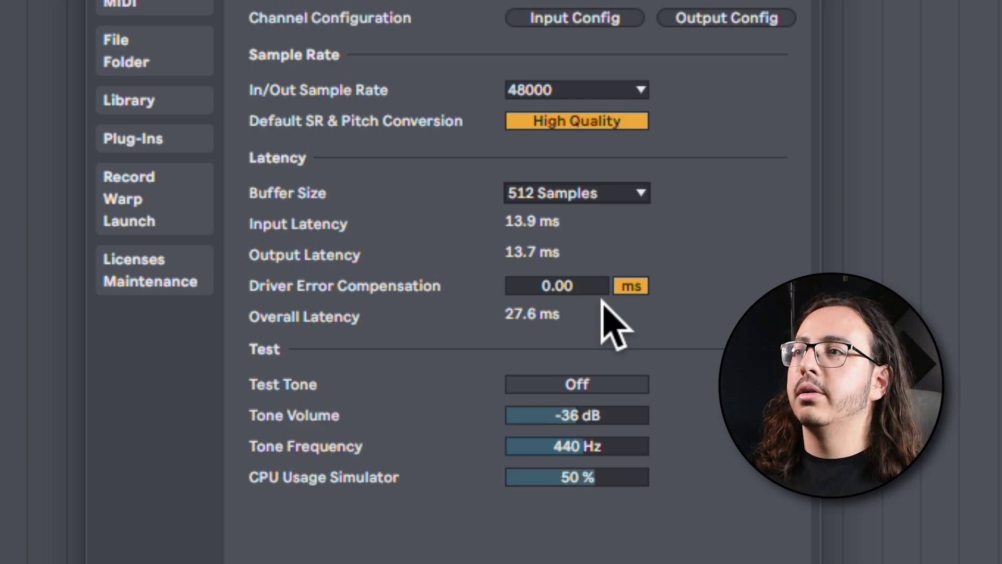
{"action": "left_click", "coordinate": [574, 193]}
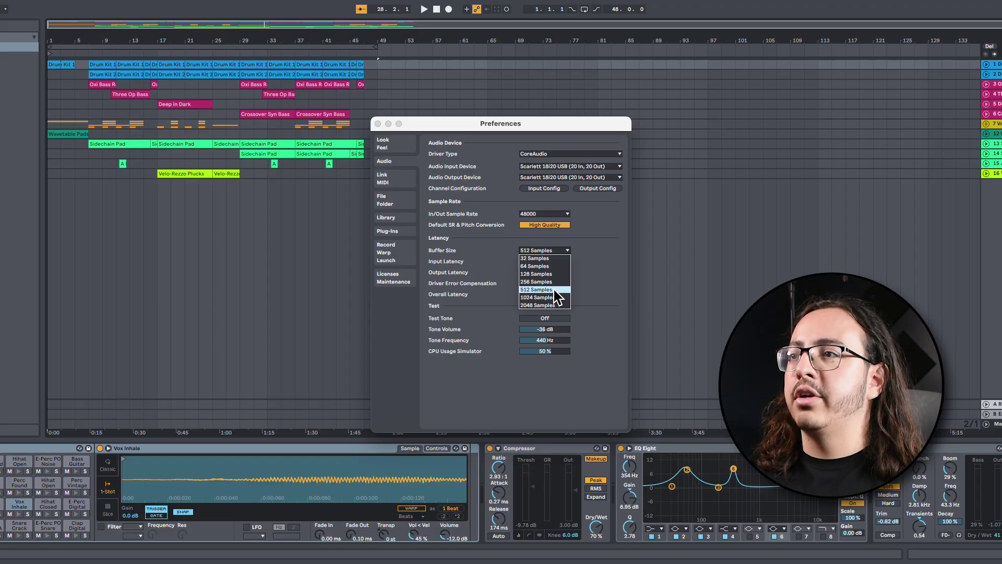
{"action": "left_click", "coordinate": [555, 290]}
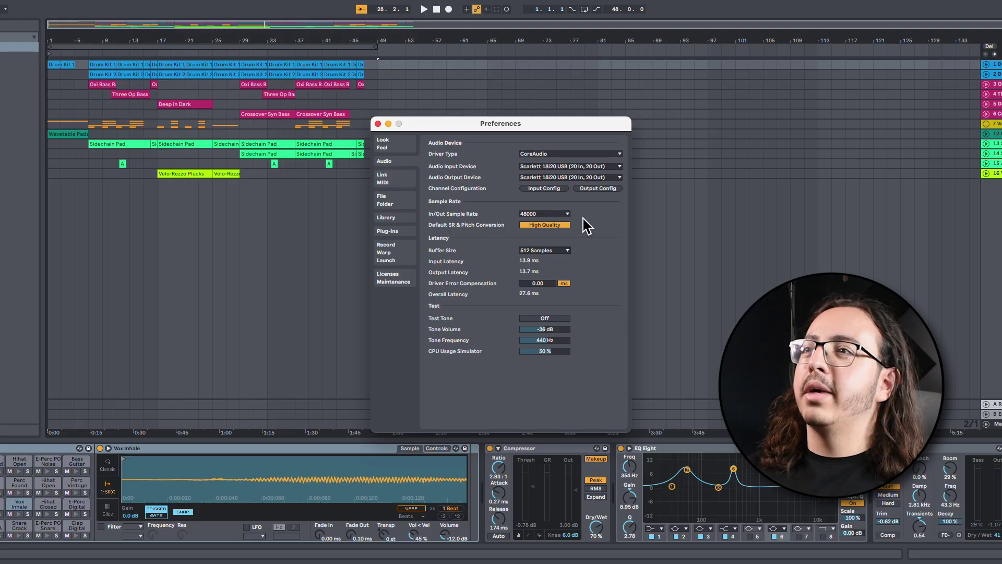
- Play the session at the 512-sample buffer, then restart playback from bar 29
{"action": "left_click", "coordinate": [377, 123]}
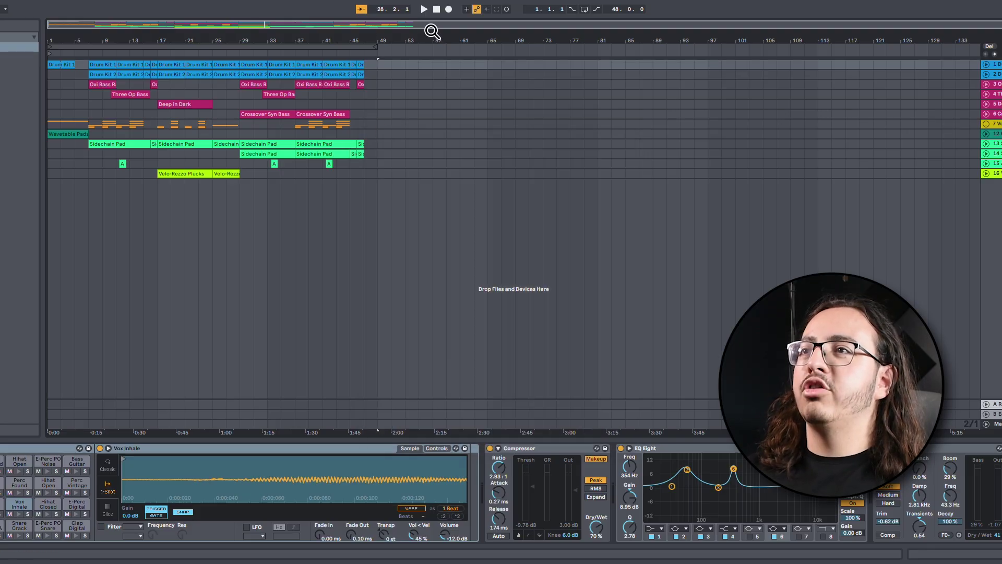
{"action": "key", "text": "space"}
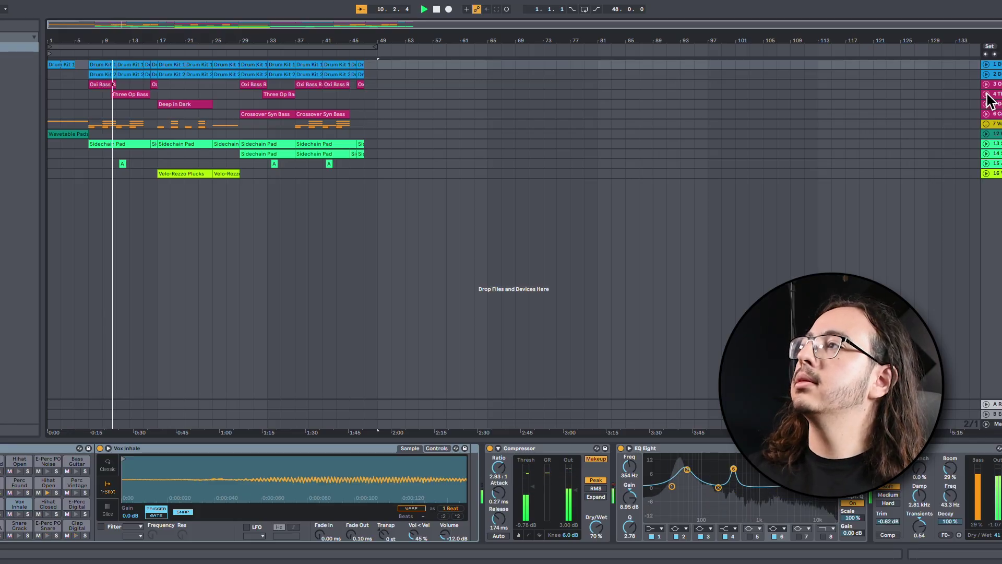
{"action": "key", "text": "space"}
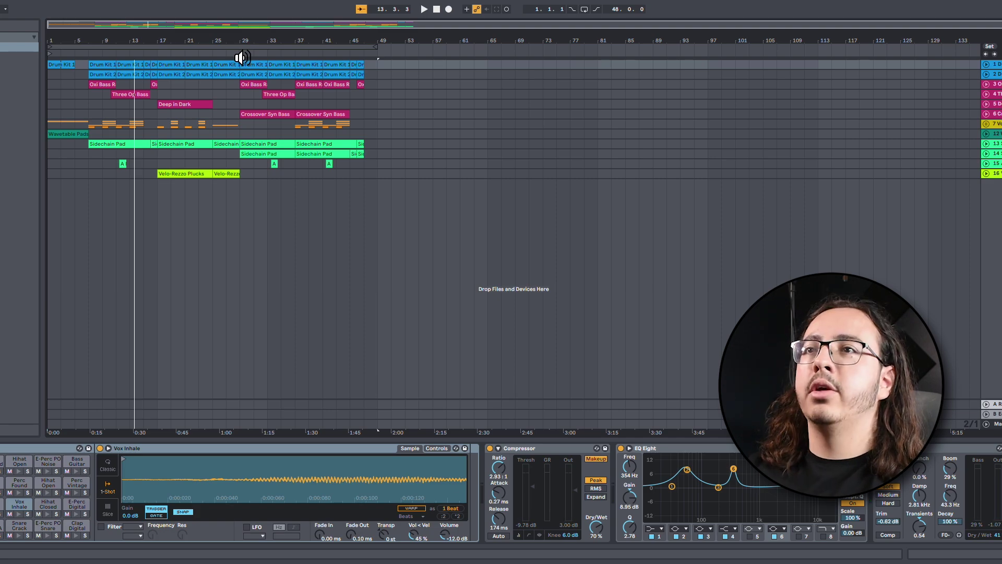
{"action": "left_click", "coordinate": [244, 57]}
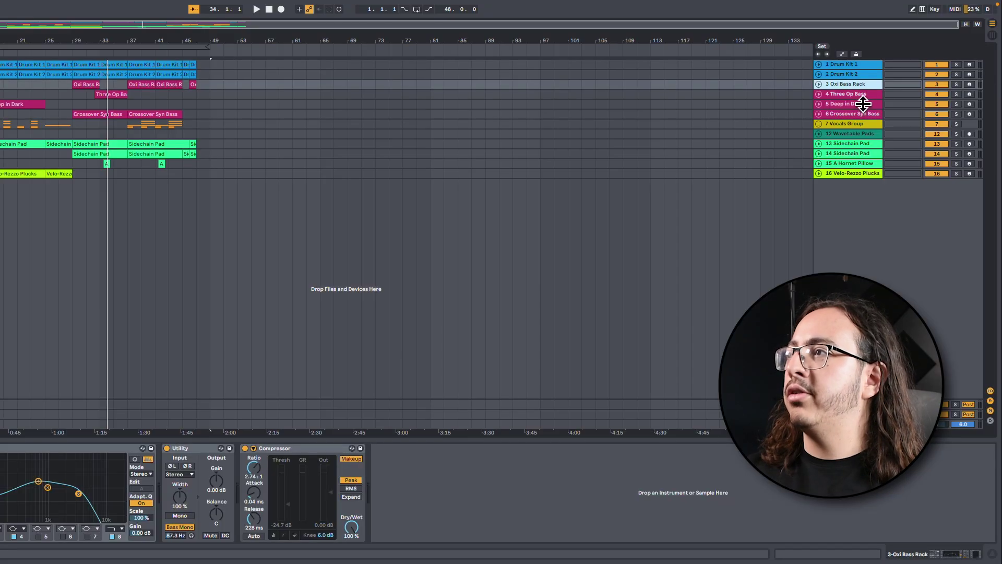
- Select each track in turn, from Three Op Bass down to Velo-Rezzo Plucks
{"action": "left_click", "coordinate": [859, 96]}
{"action": "left_click", "coordinate": [861, 105]}
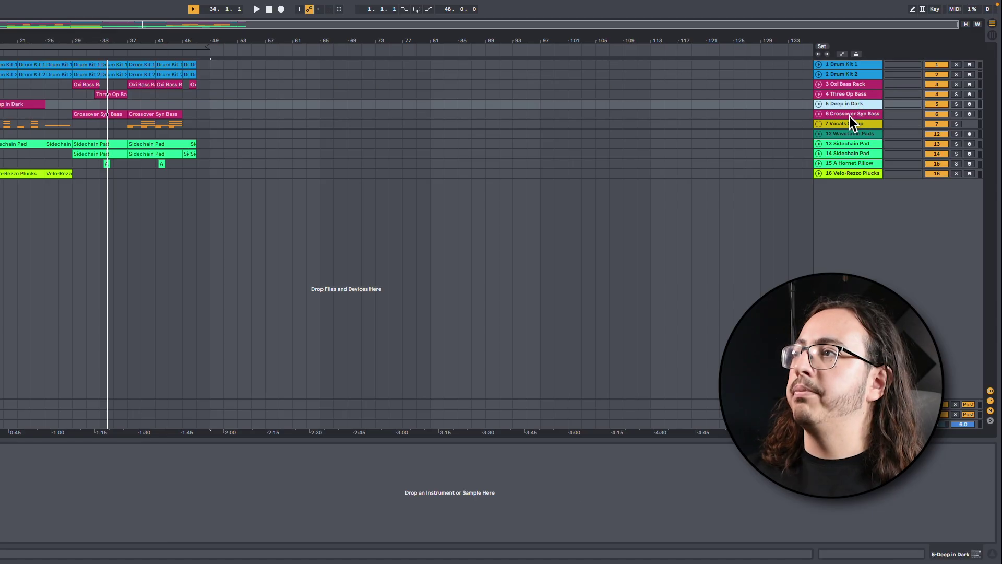
{"action": "left_click", "coordinate": [850, 116]}
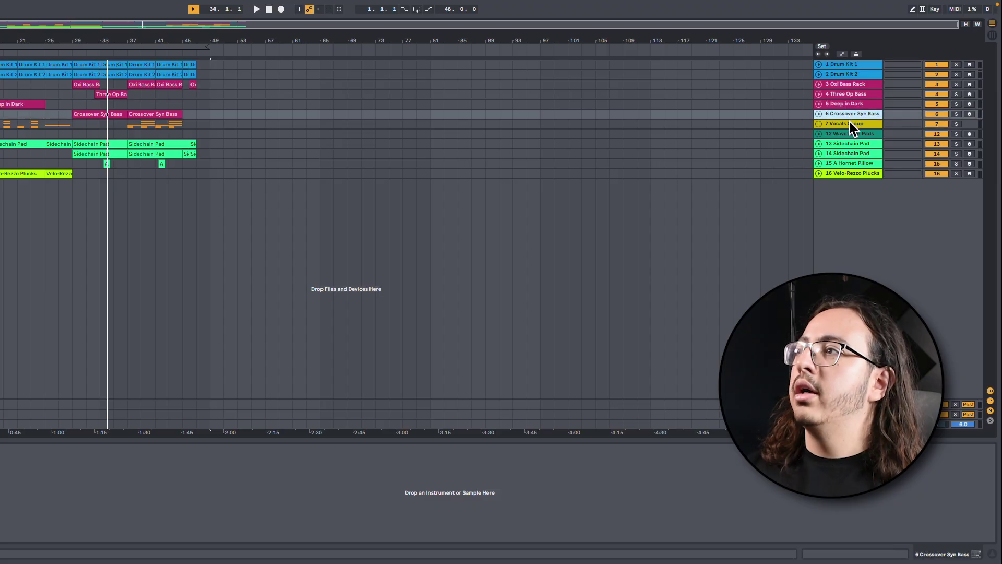
{"action": "left_click", "coordinate": [850, 126]}
{"action": "left_click", "coordinate": [851, 134]}
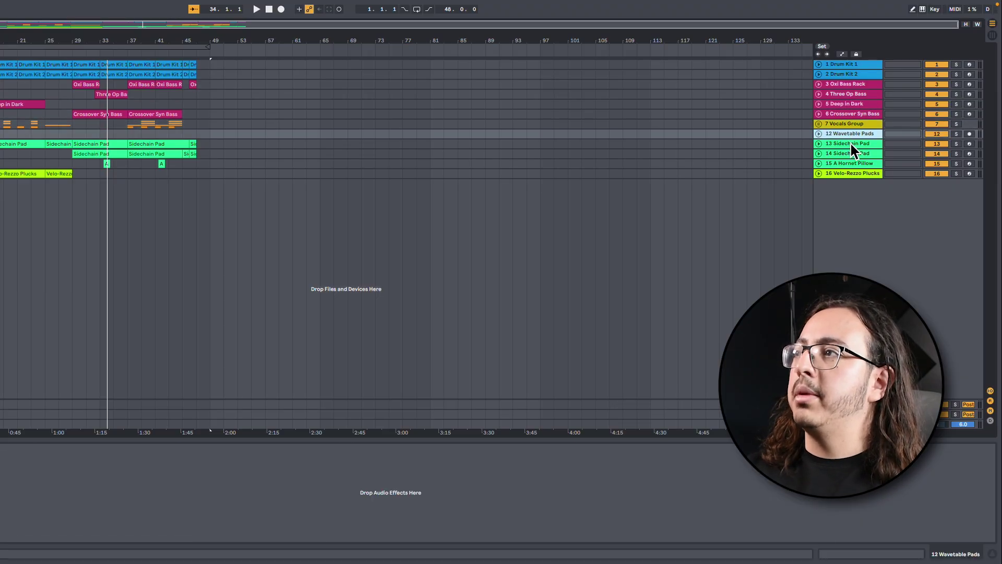
{"action": "left_click", "coordinate": [850, 143]}
{"action": "left_click", "coordinate": [850, 153]}
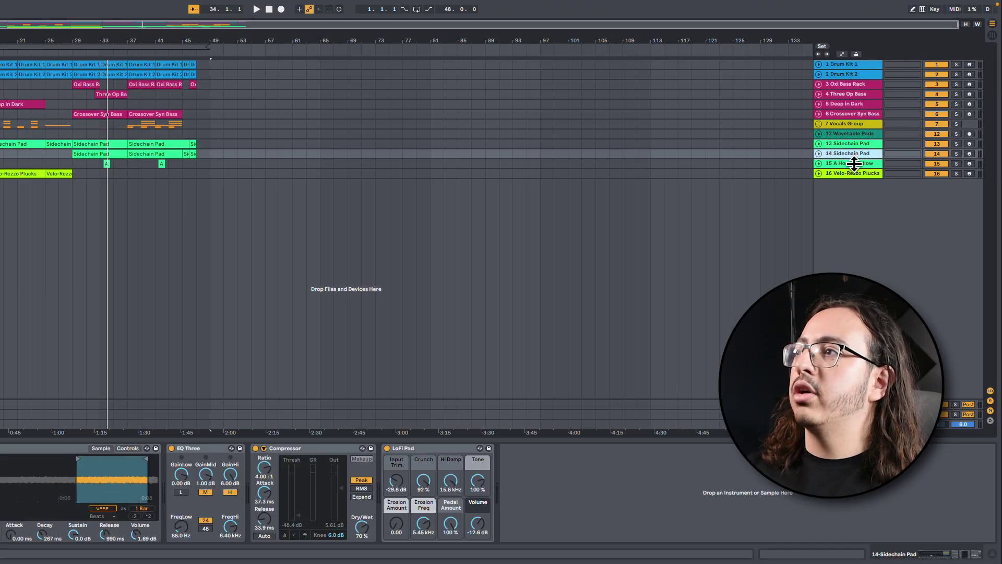
{"action": "left_click", "coordinate": [851, 163]}
{"action": "left_click", "coordinate": [851, 174]}
- Set the audio buffer size to 256 Samples, cutting overall latency to 16.9 ms
{"action": "key", "text": "super+comma"}
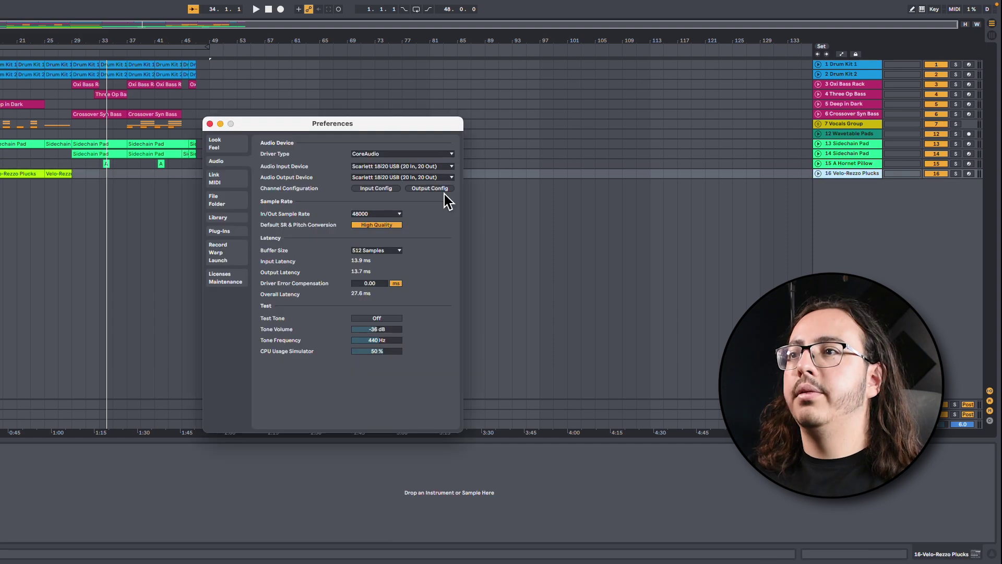
{"action": "left_click", "coordinate": [396, 254]}
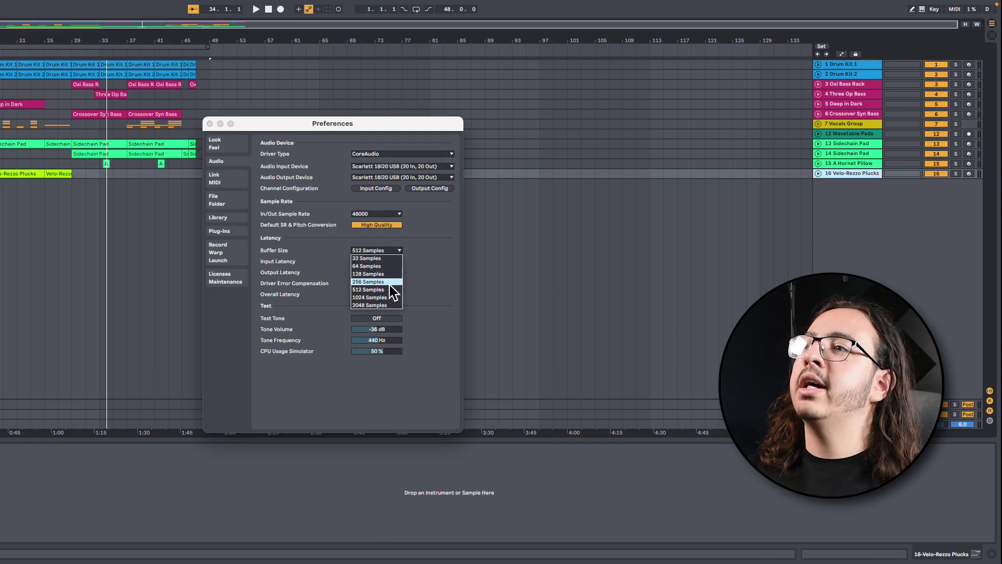
{"action": "left_click", "coordinate": [389, 282]}
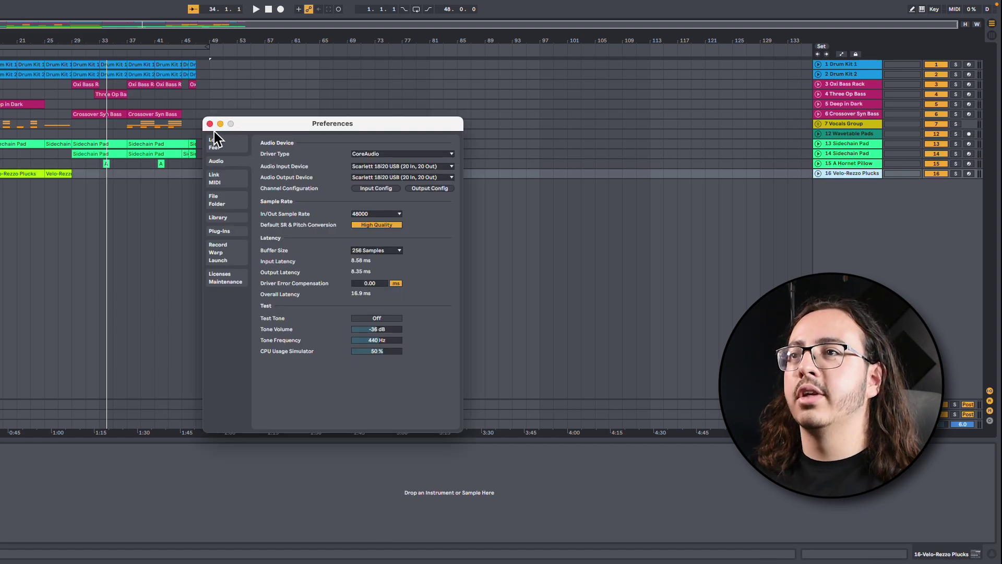
{"action": "left_click", "coordinate": [210, 124]}
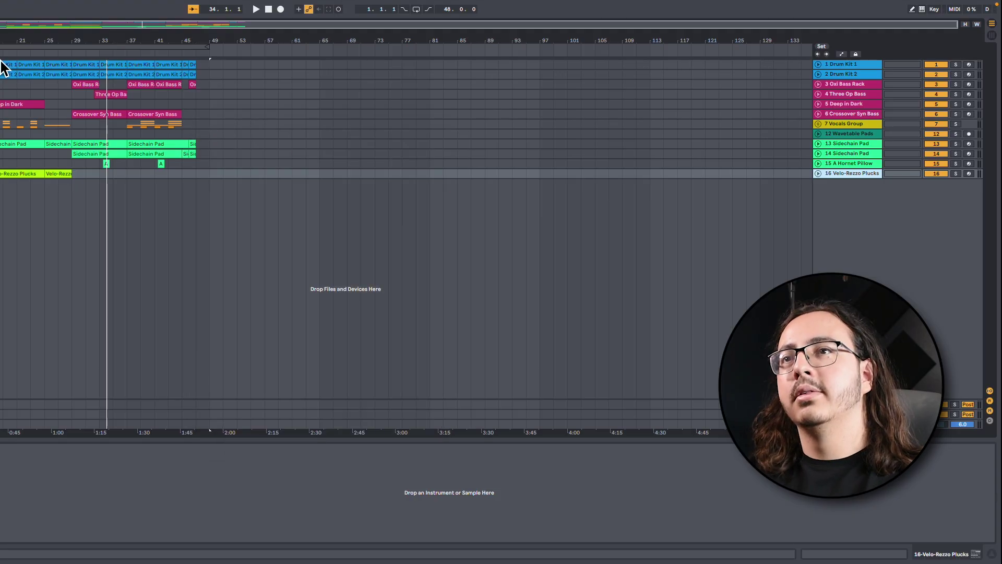
- Play from bar 25, then confirm the 32-sample buffer (8.27 ms latency) and close Preferences
{"action": "left_click", "coordinate": [45, 64]}
{"action": "key", "text": "space"}
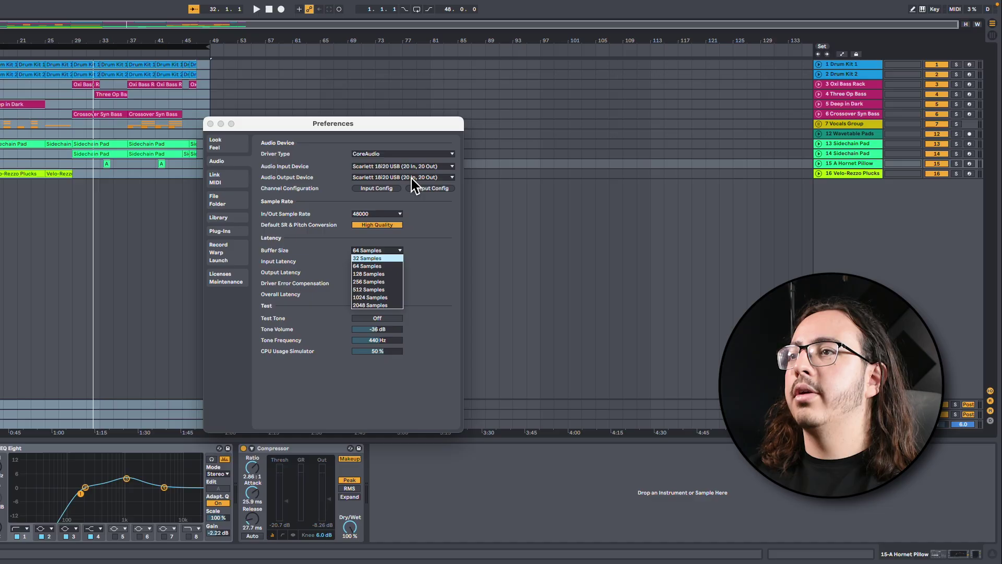
{"action": "key", "text": "Escape"}
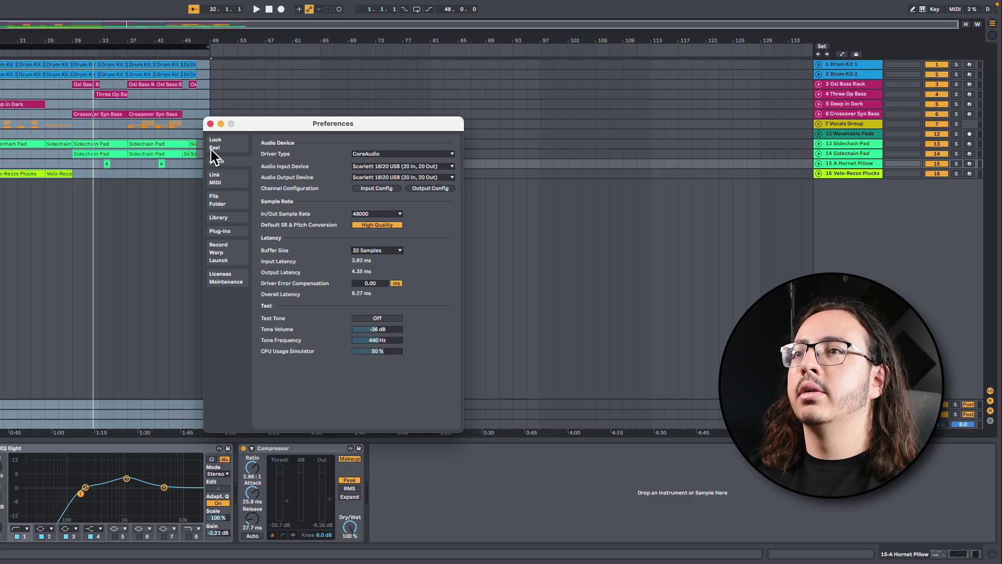
{"action": "left_click", "coordinate": [210, 123]}
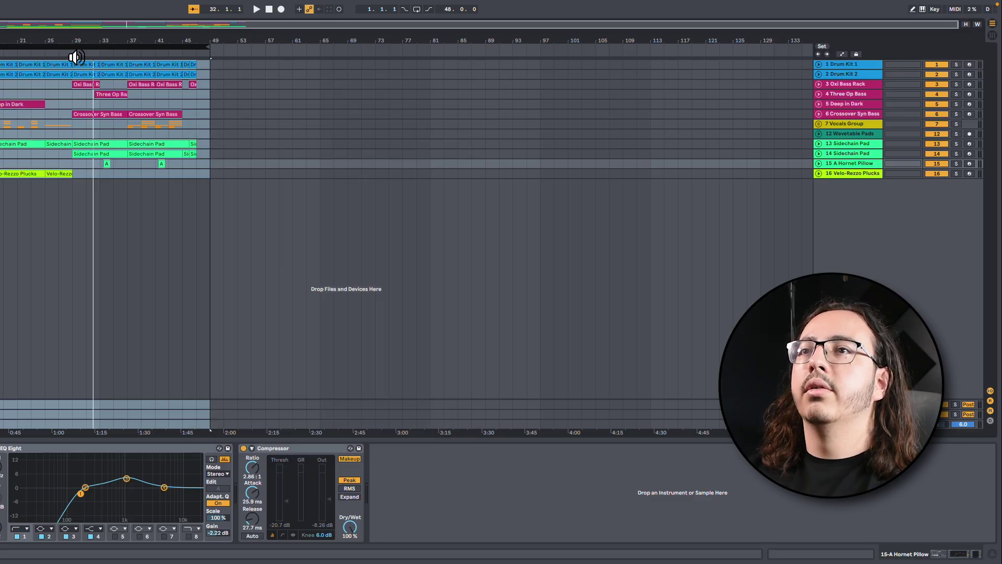
- Start playback from around bar 29 at the 32-sample buffer
{"action": "left_click", "coordinate": [75, 57]}
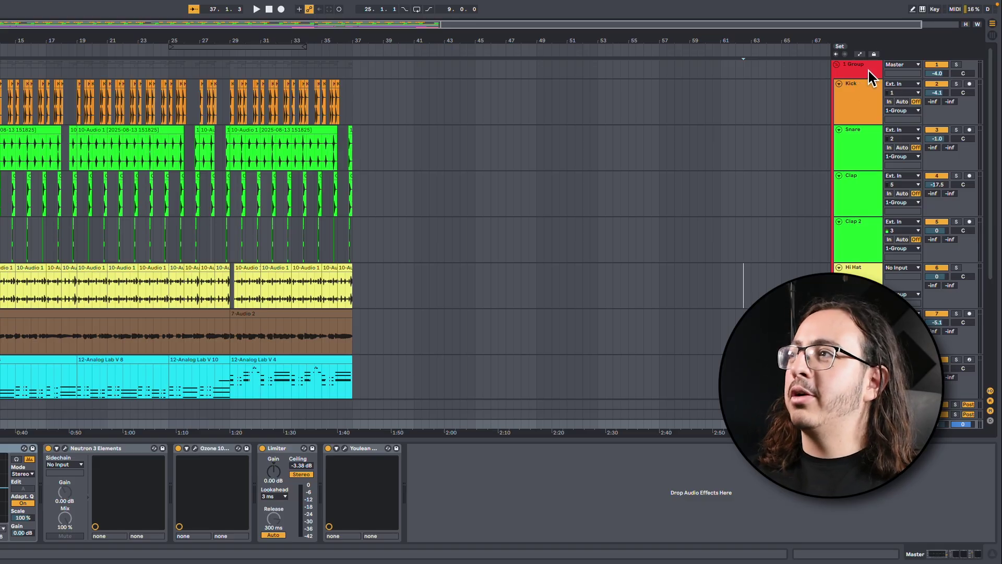
- Inspect the Kick, Snare, track 11, 17-Audio 1 and Master device chains in turn
{"action": "left_click", "coordinate": [857, 110]}
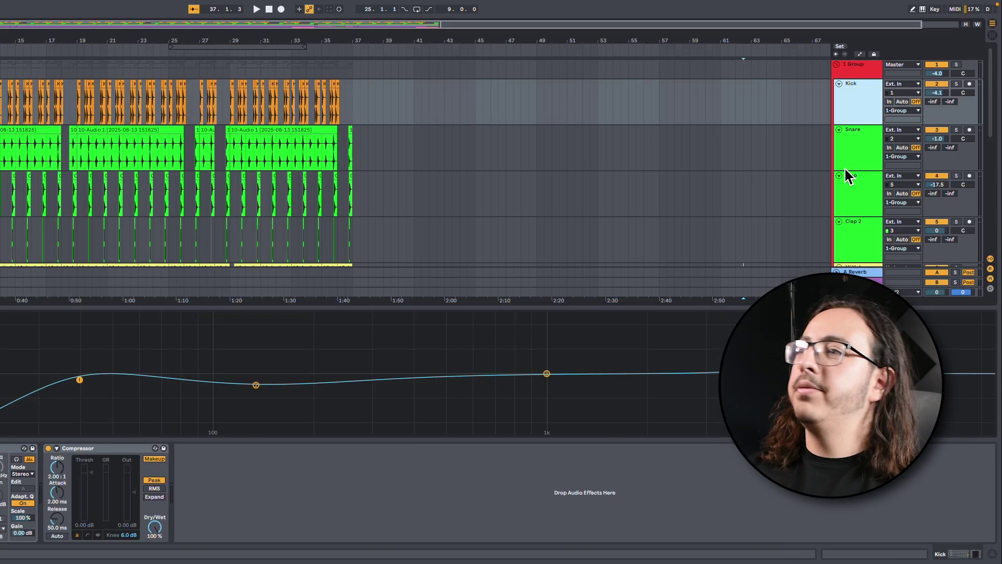
{"action": "left_click", "coordinate": [867, 158]}
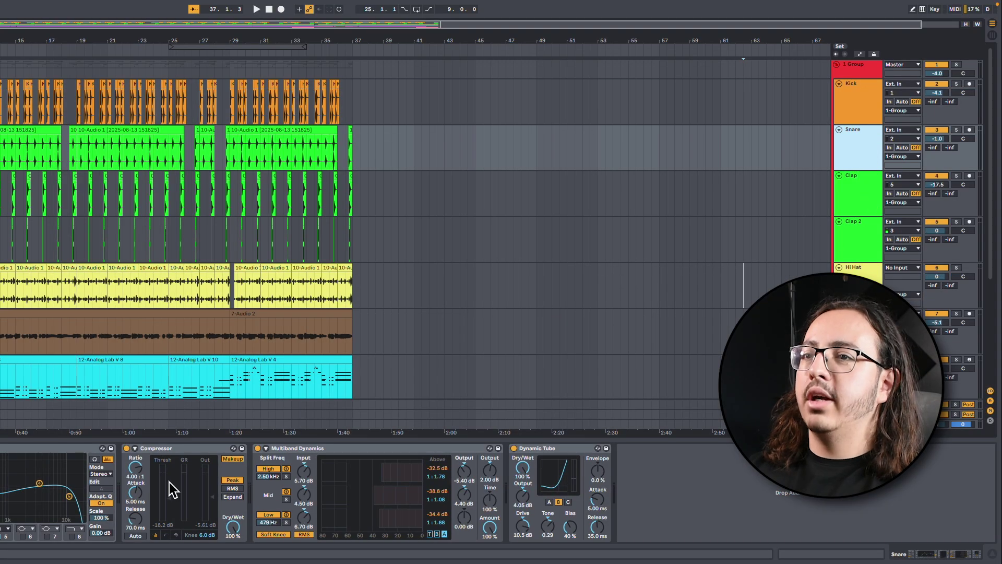
{"action": "scroll", "coordinate": [868, 249], "scroll_direction": "down", "scroll_amount": 4}
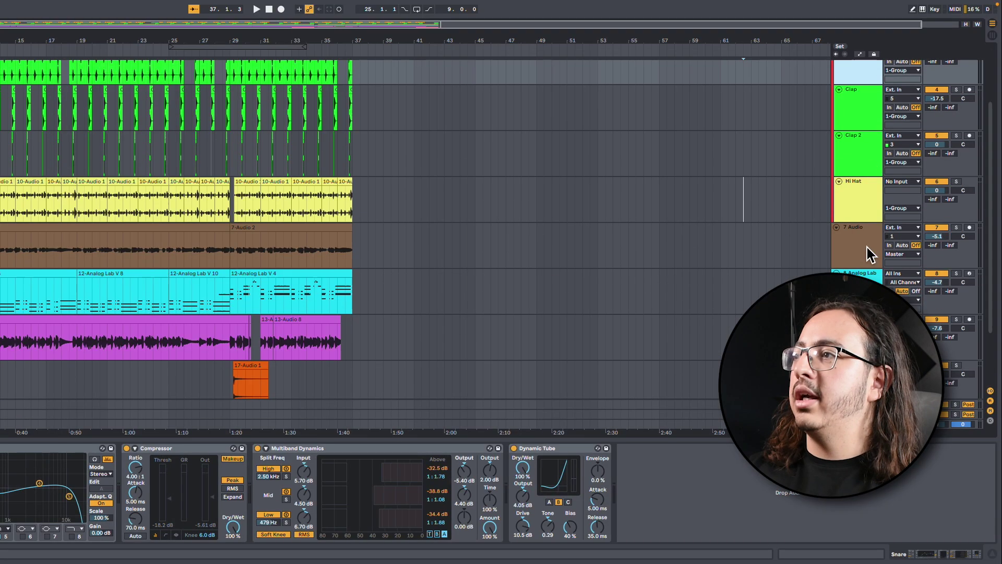
{"action": "left_click", "coordinate": [856, 344]}
{"action": "left_click", "coordinate": [856, 300]}
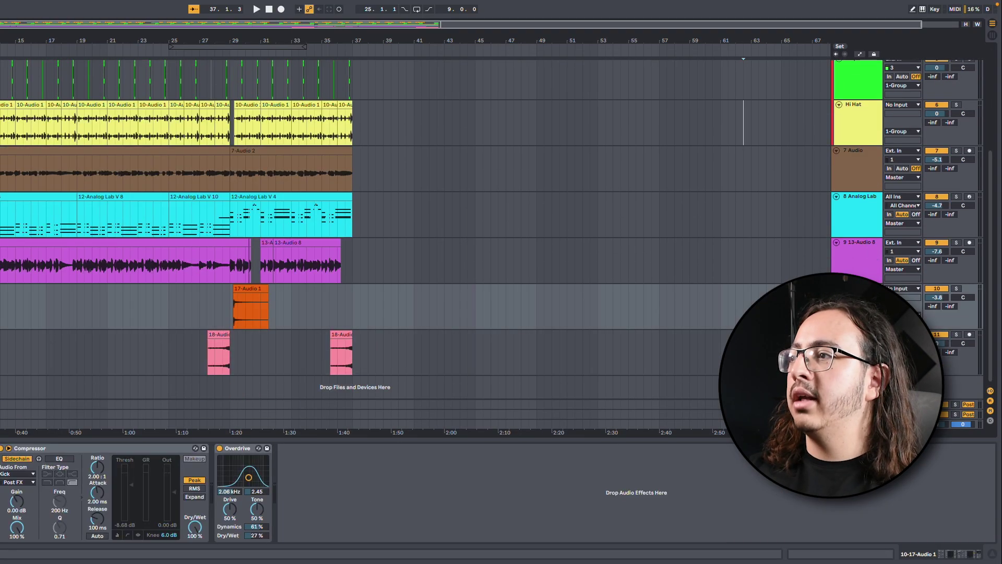
{"action": "left_click", "coordinate": [862, 424]}
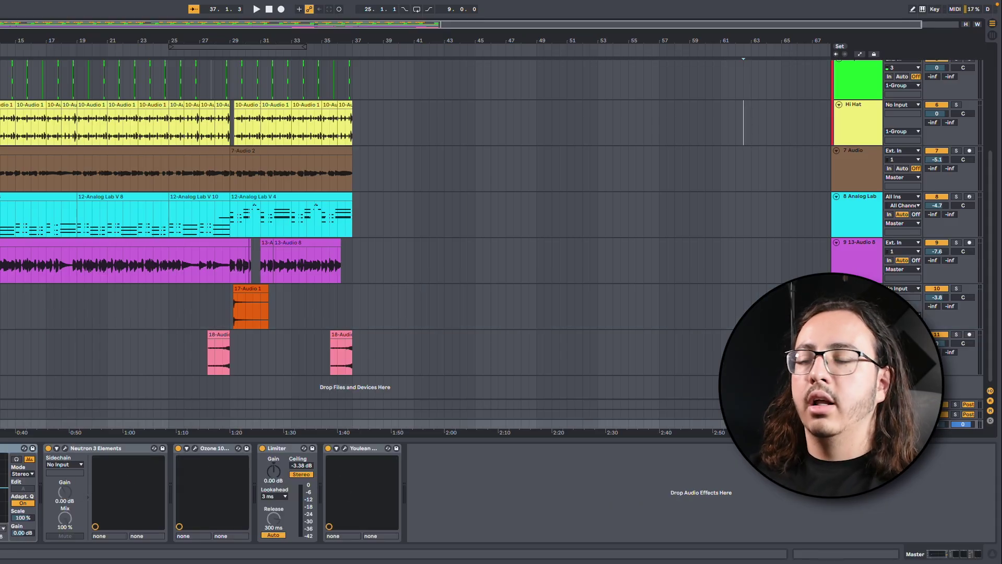
{"action": "scroll", "coordinate": [295, 264], "scroll_direction": "up", "scroll_amount": 8}
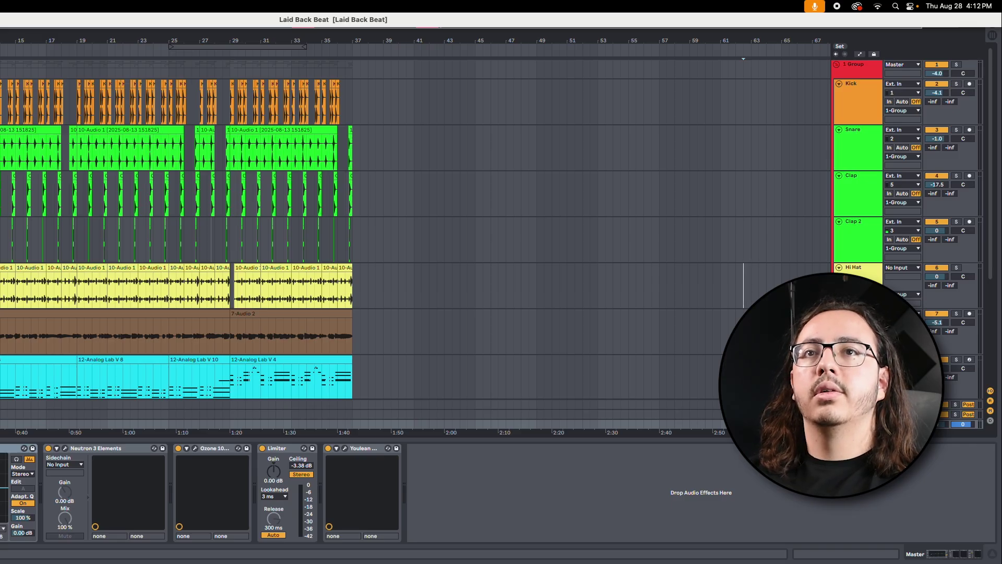
- Pick a new buffer size in Preferences > Audio, then play the Laid Back Beat session
{"action": "key", "text": "super+comma"}
{"action": "left_click", "coordinate": [387, 251]}
{"action": "left_click", "coordinate": [375, 290]}
{"action": "left_click", "coordinate": [210, 123]}
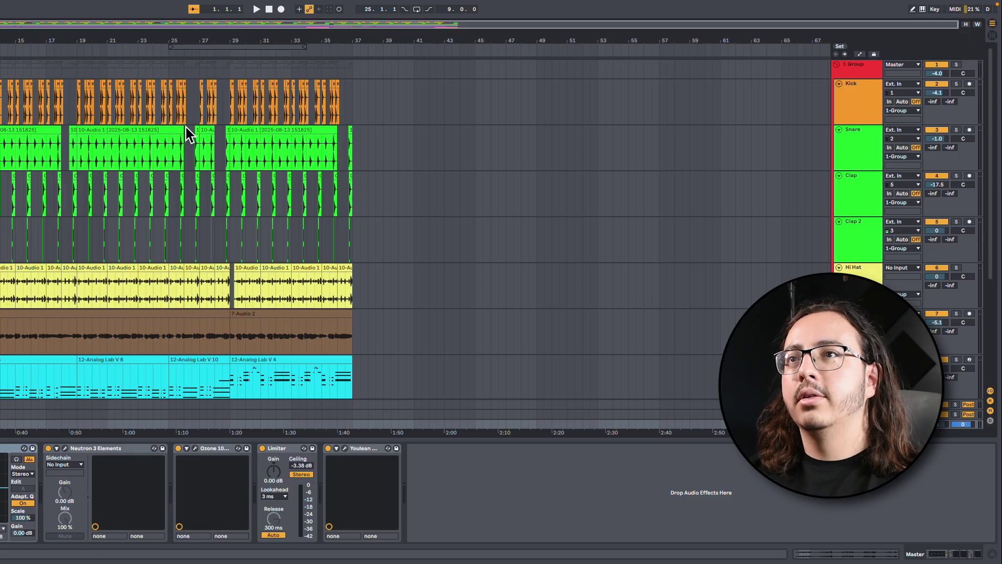
{"action": "key", "text": "space"}
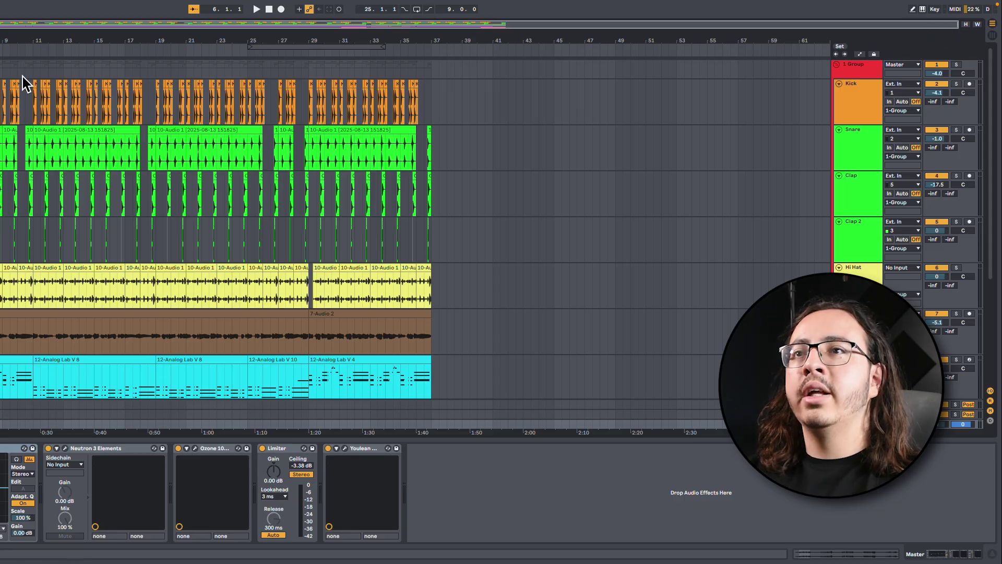
- Set the buffer to 64 Samples (8.94 ms latency) and play the Laid Back Beat session
{"action": "key", "text": "super+comma"}
{"action": "left_click", "coordinate": [387, 250]}
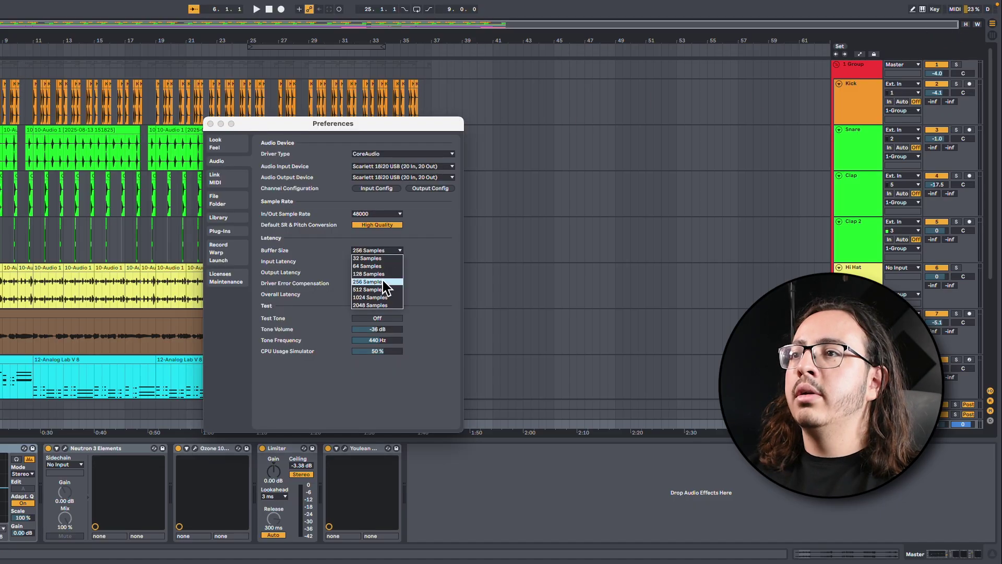
{"action": "left_click", "coordinate": [380, 266]}
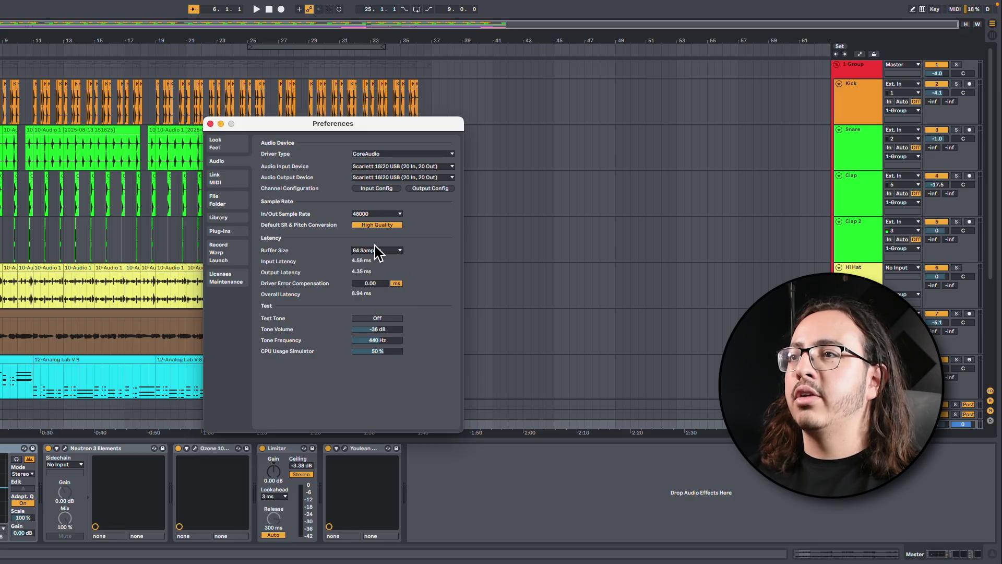
{"action": "left_click", "coordinate": [210, 123]}
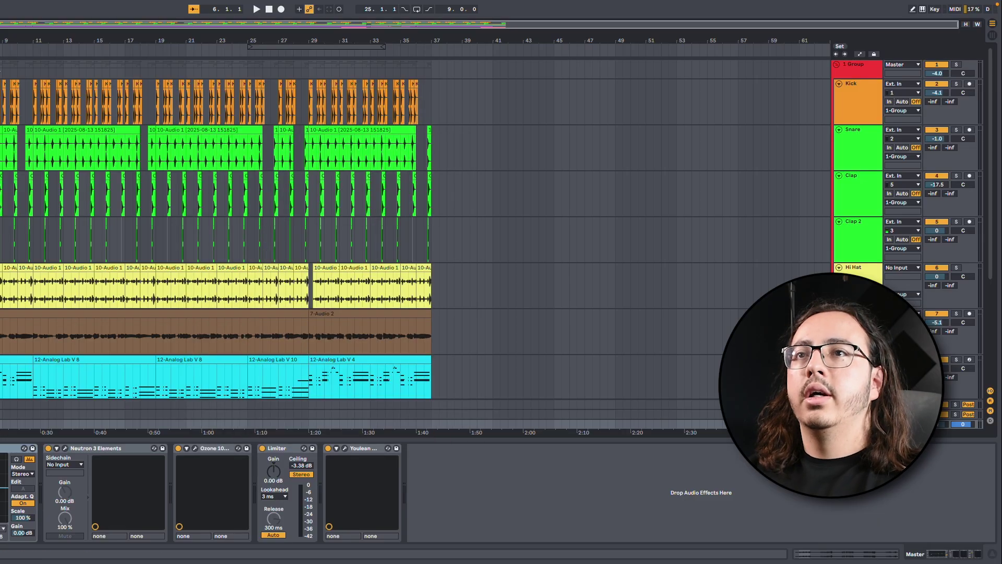
{"action": "key", "text": "space"}
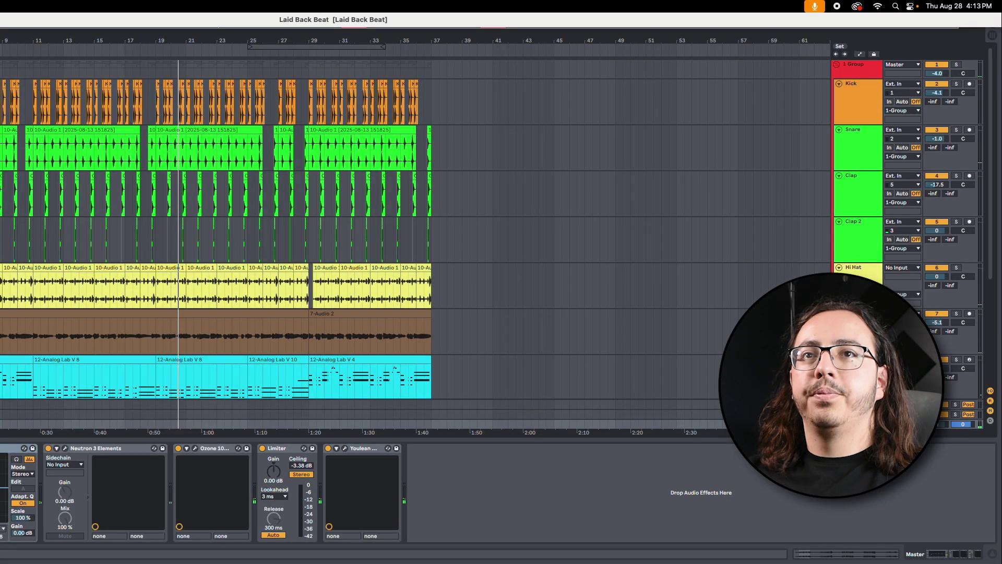
- Set the audio buffer size to 32 Samples in Preferences > Audio
{"action": "key", "text": "super+comma"}
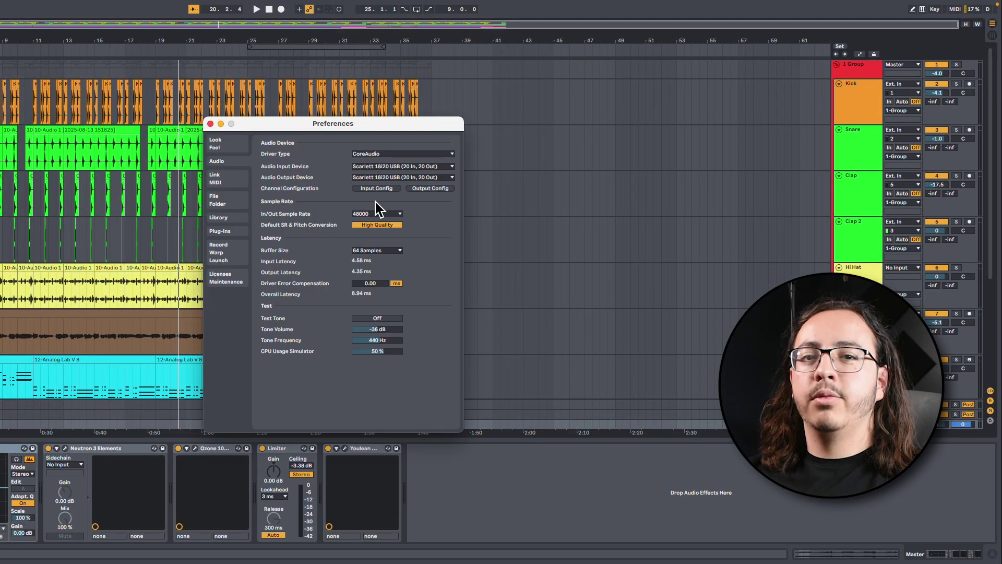
{"action": "left_click", "coordinate": [379, 251]}
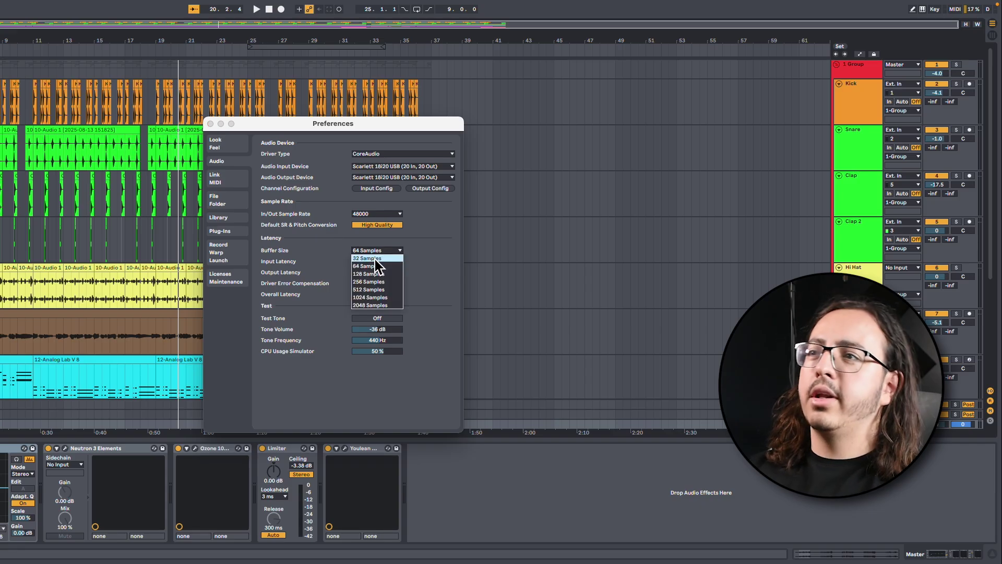
{"action": "left_click", "coordinate": [375, 259]}
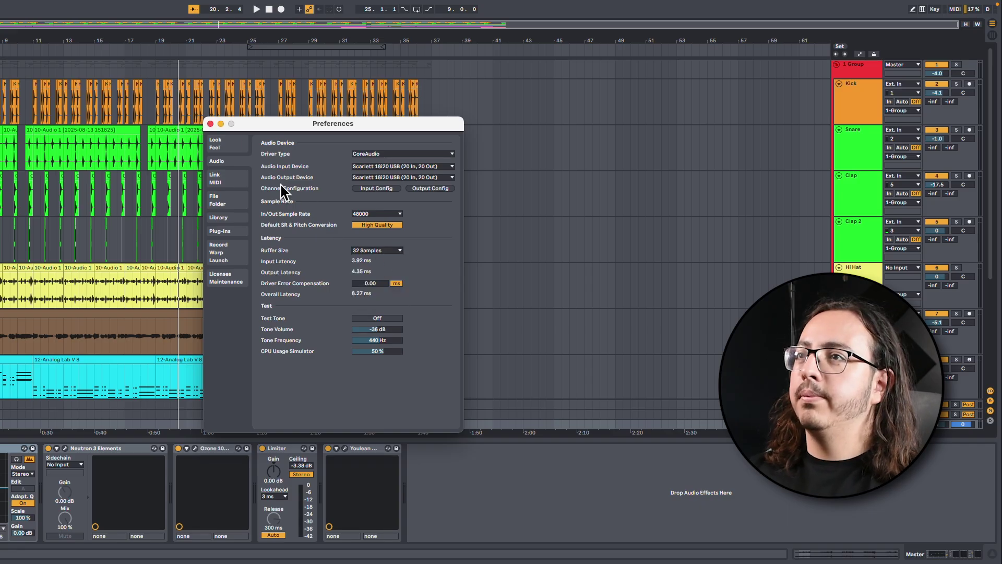
{"action": "left_click", "coordinate": [210, 123]}
- Start playback of the arrangement from around bar 28
{"action": "scroll", "coordinate": [256, 224], "scroll_direction": "down", "scroll_amount": 3}
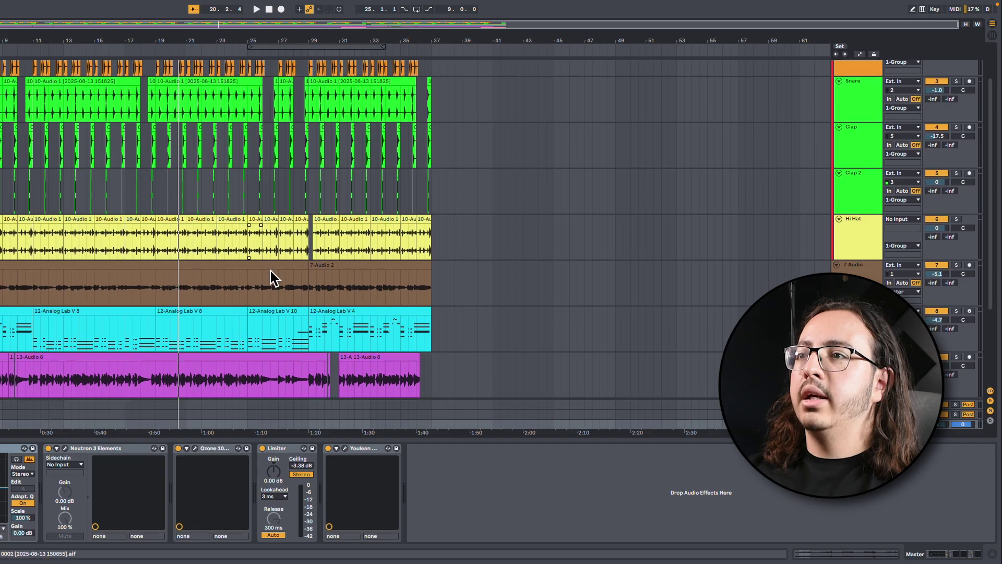
{"action": "scroll", "coordinate": [271, 278], "scroll_direction": "down", "scroll_amount": 1}
{"action": "left_click", "coordinate": [300, 49]}
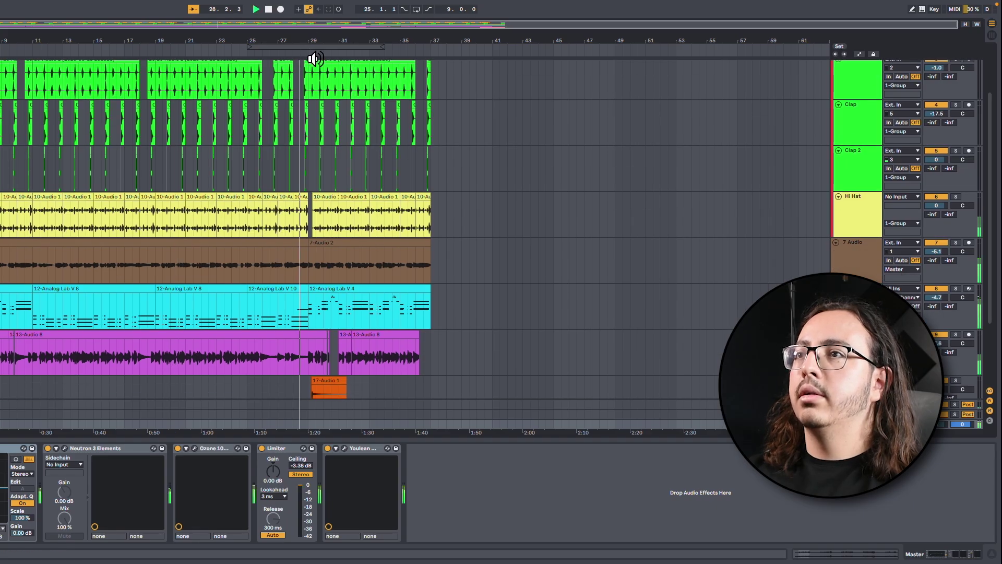
{"action": "scroll", "coordinate": [643, 115], "scroll_direction": "up", "scroll_amount": 3}
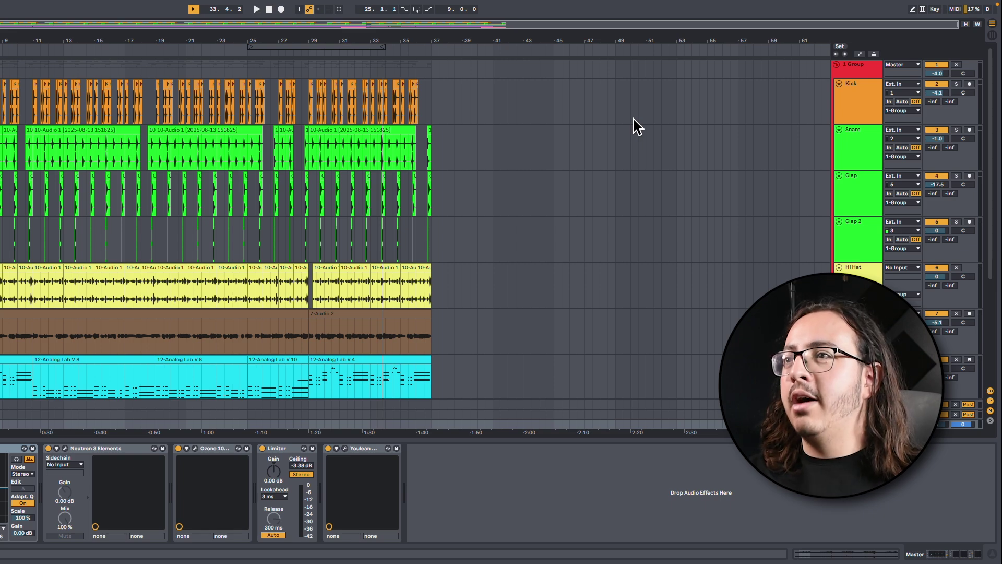
- Scroll through the arrangement's tracks while the 32-sample playback runs
{"action": "scroll", "coordinate": [272, 281], "scroll_direction": "down", "scroll_amount": 6}
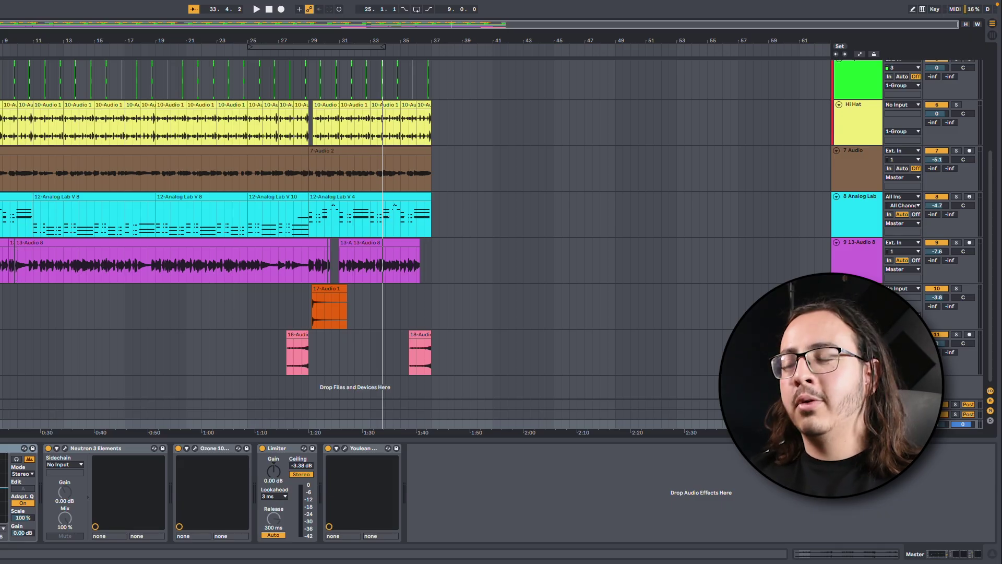
{"action": "scroll", "coordinate": [899, 289], "scroll_direction": "up", "scroll_amount": 3}
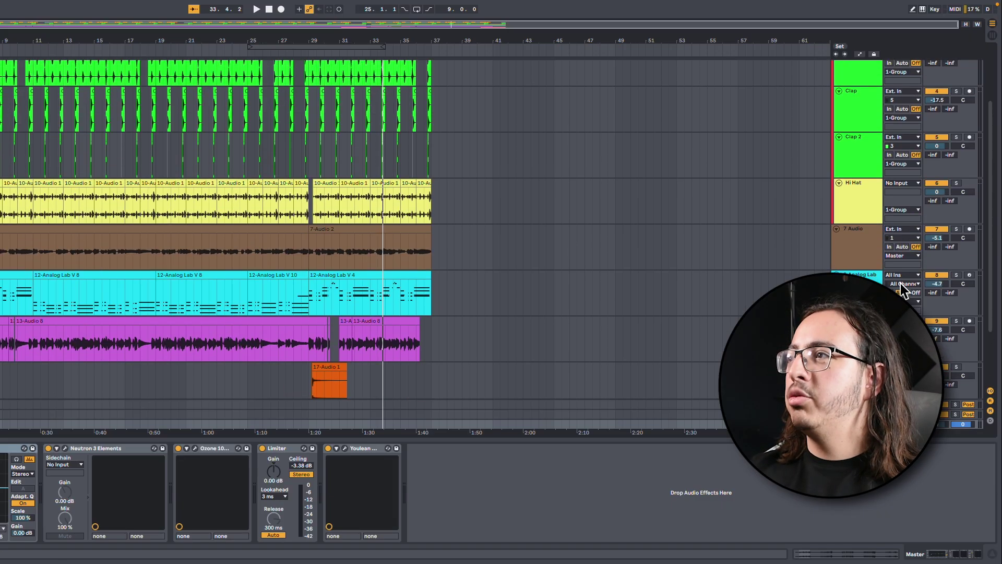
{"action": "scroll", "coordinate": [899, 288], "scroll_direction": "up", "scroll_amount": 3}
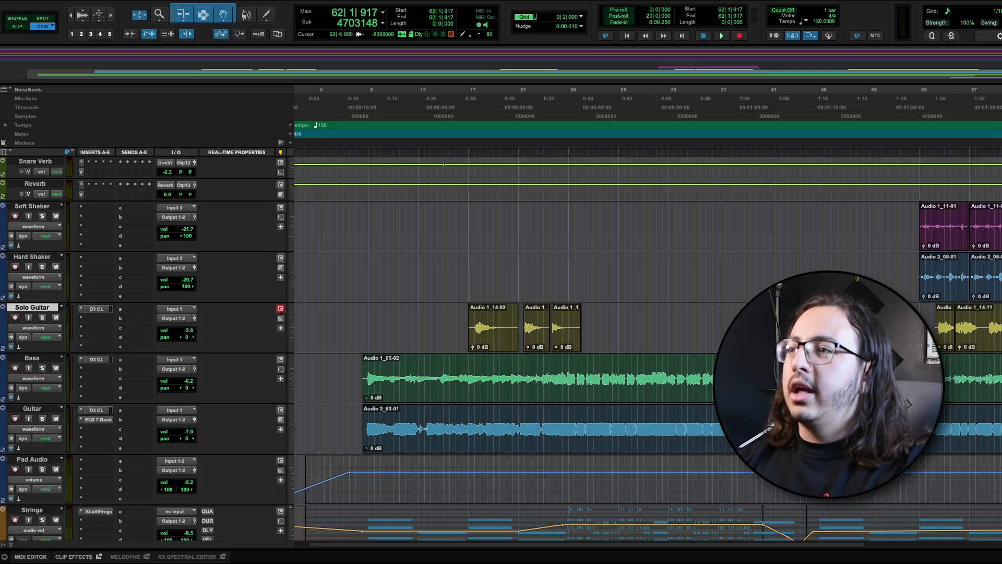
- Scroll the Edit window back up to the drum tracks and open the Setup menu
{"action": "scroll", "coordinate": [358, 314], "scroll_direction": "down", "scroll_amount": 3}
{"action": "scroll", "coordinate": [580, 358], "scroll_direction": "up", "scroll_amount": 15}
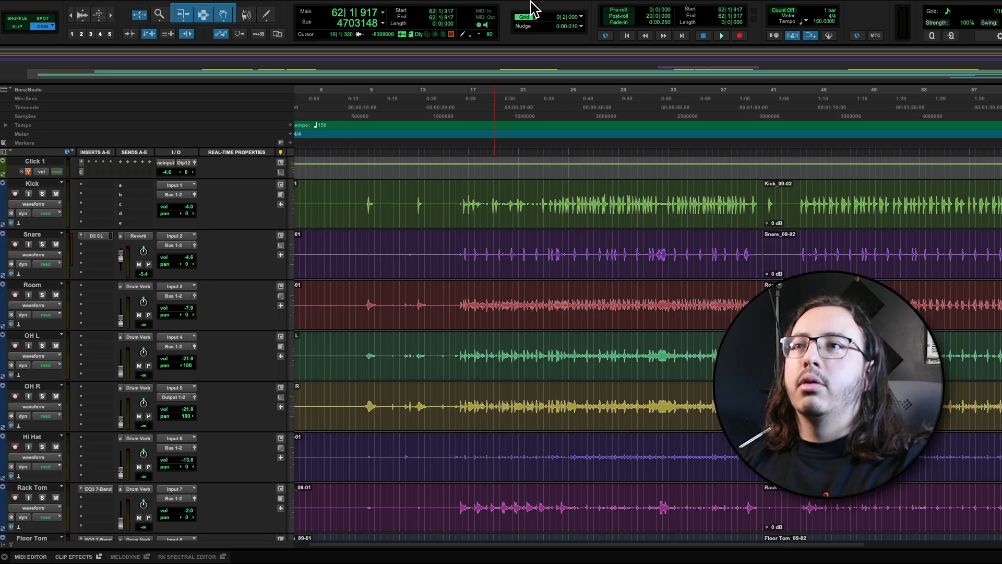
{"action": "mouse_move", "coordinate": [351, 9]}
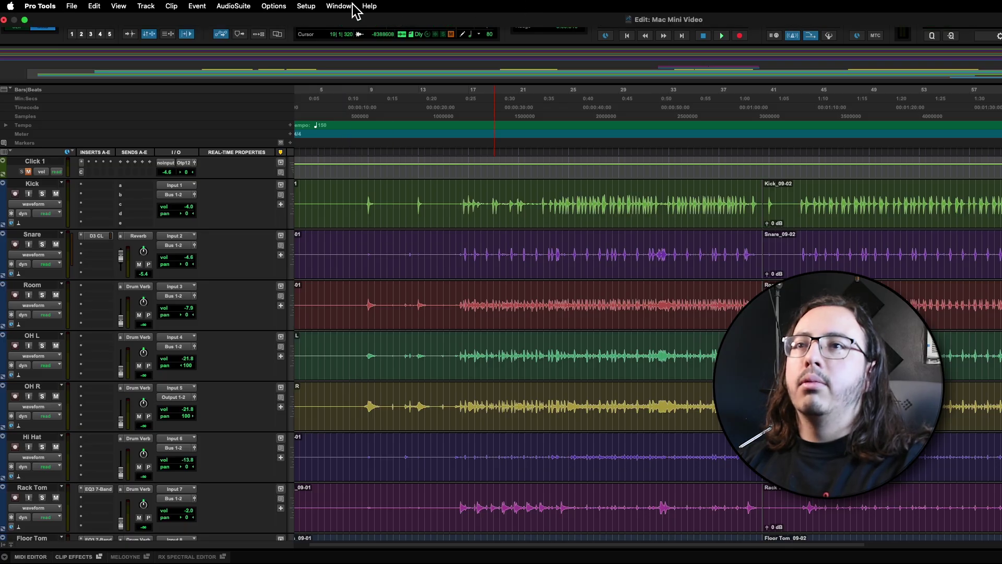
{"action": "left_click", "coordinate": [306, 6]}
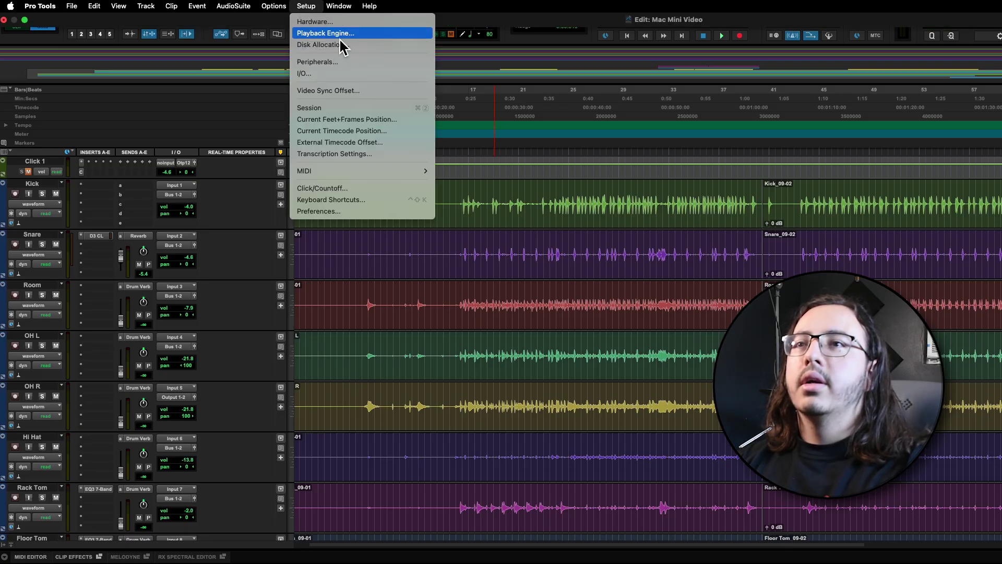
- Open the Playback Engine to review the Scarlett 16i20 USB at a 256-sample buffer
{"action": "left_click", "coordinate": [340, 38]}
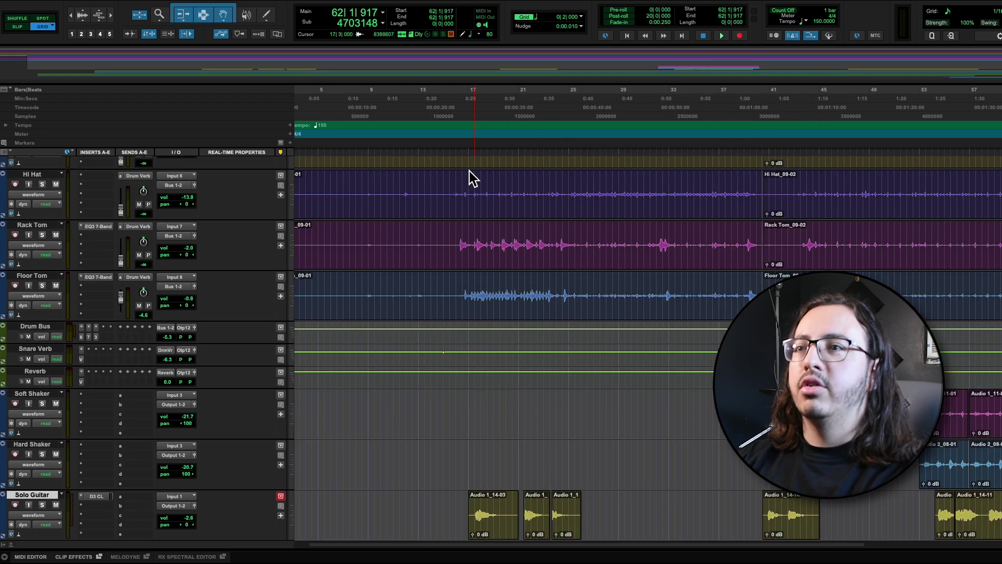
- Play the session from bar 17 while scrolling the tracks, stopping around bar 29
{"action": "left_click", "coordinate": [469, 107]}
{"action": "key", "text": "space"}
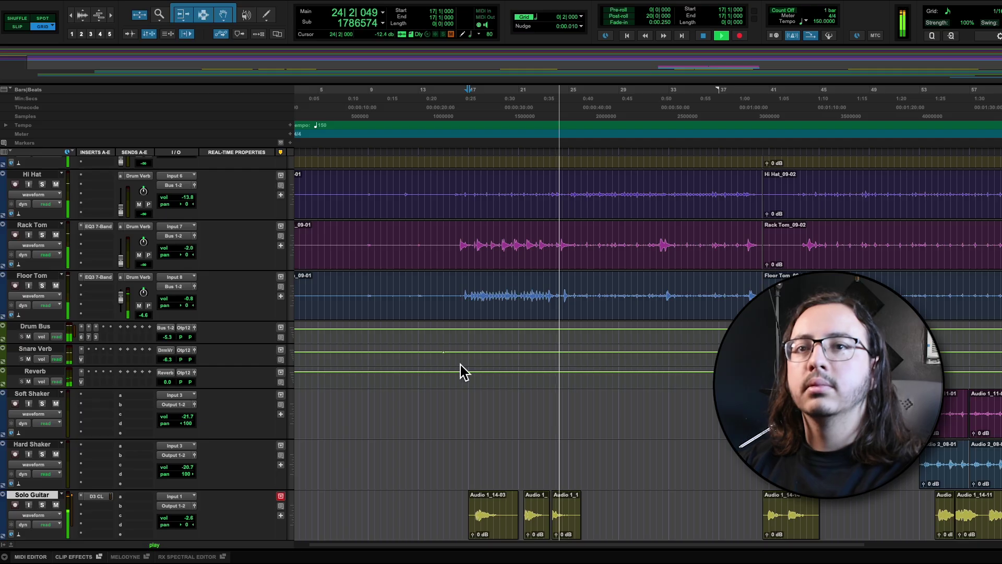
{"action": "scroll", "coordinate": [139, 355], "scroll_direction": "down", "scroll_amount": 4}
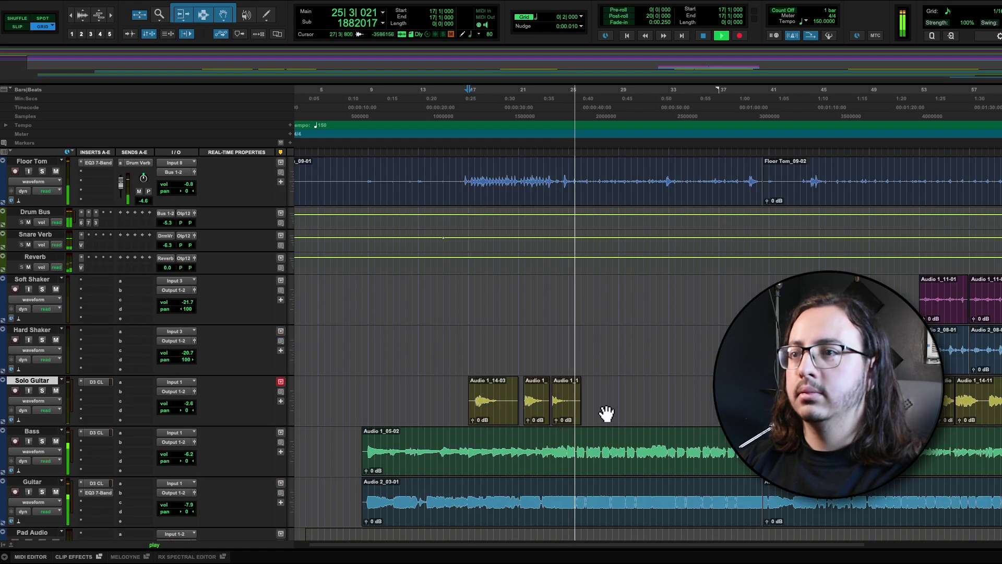
{"action": "scroll", "coordinate": [569, 417], "scroll_direction": "down", "scroll_amount": 8}
{"action": "scroll", "coordinate": [574, 314], "scroll_direction": "up", "scroll_amount": 5}
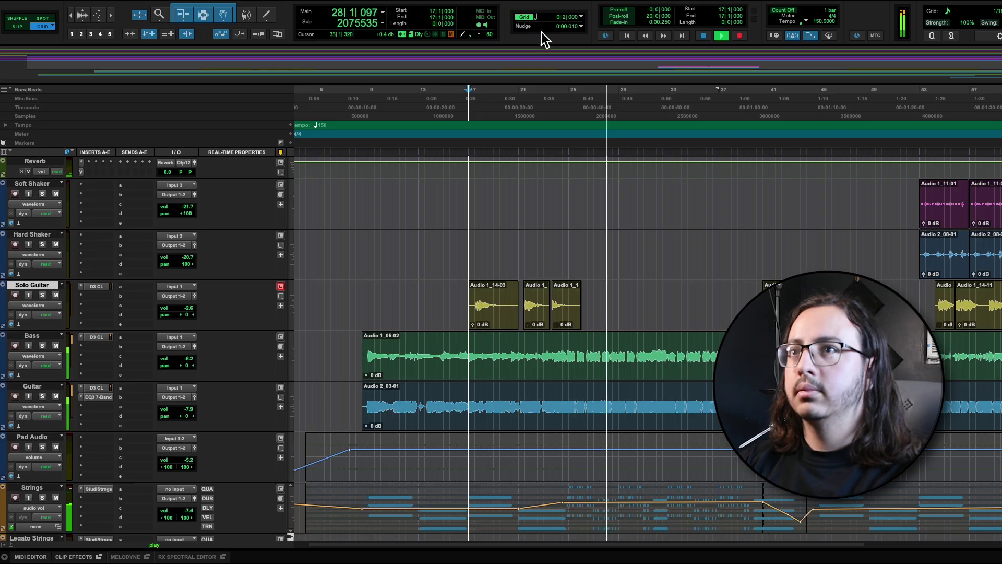
{"action": "key", "text": "space"}
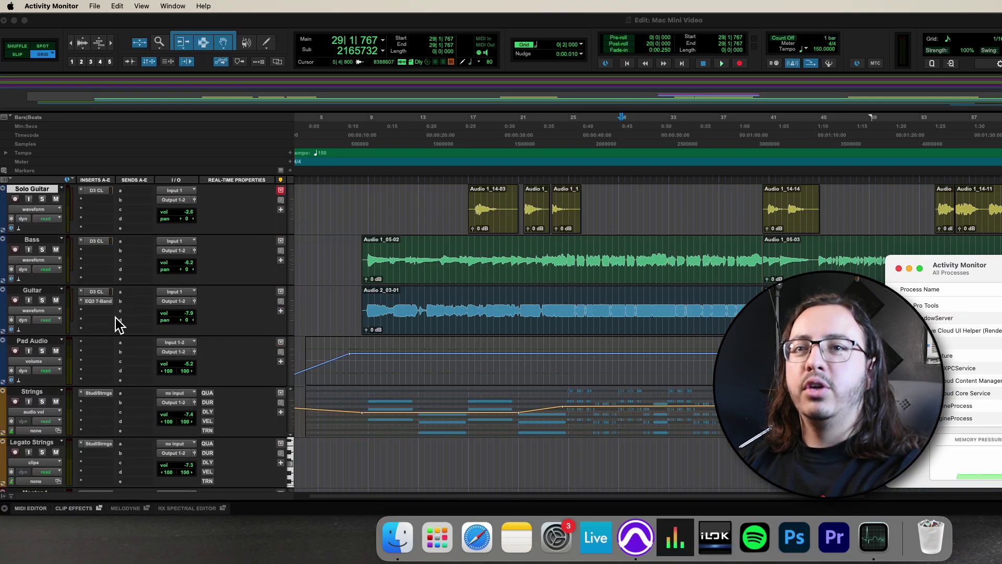
- Switch Activity Monitor to the CPU view, showing Pro Tools at 44.9% CPU
{"action": "scroll", "coordinate": [240, 375], "scroll_direction": "up", "scroll_amount": 8}
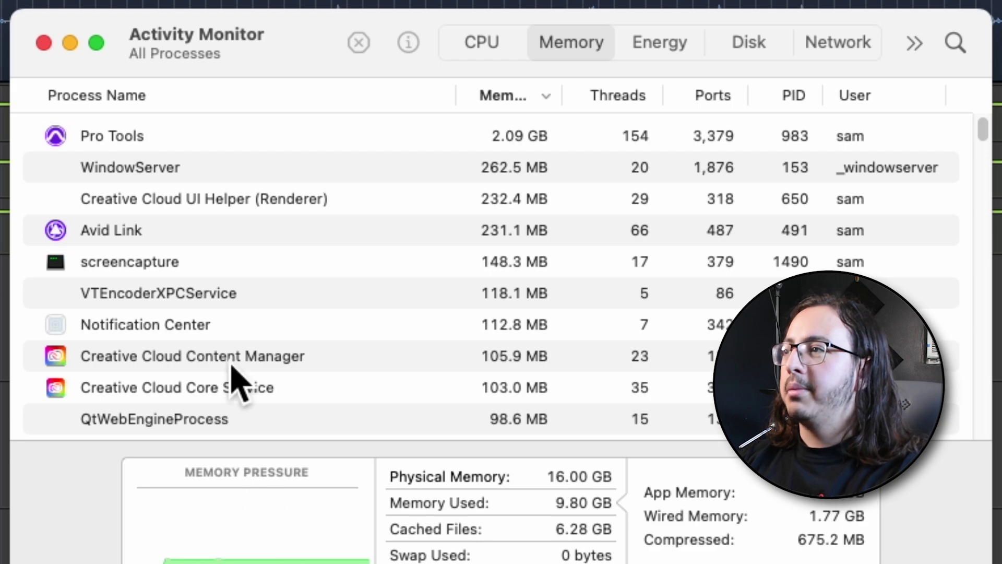
{"action": "left_click", "coordinate": [488, 41]}
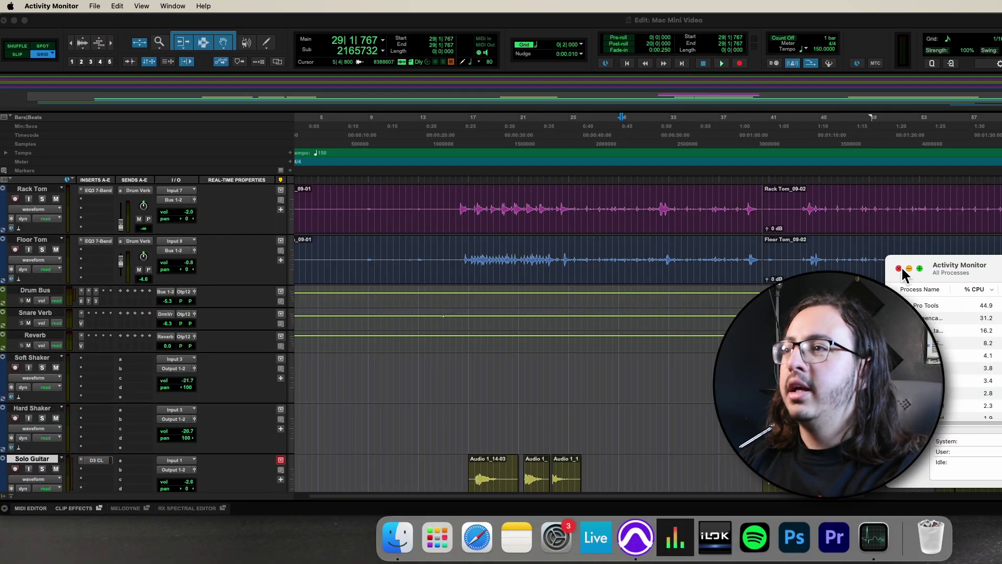
- Close Activity Monitor and check and dismiss Pro Tools' Playback Engine settings
{"action": "left_click", "coordinate": [898, 269]}
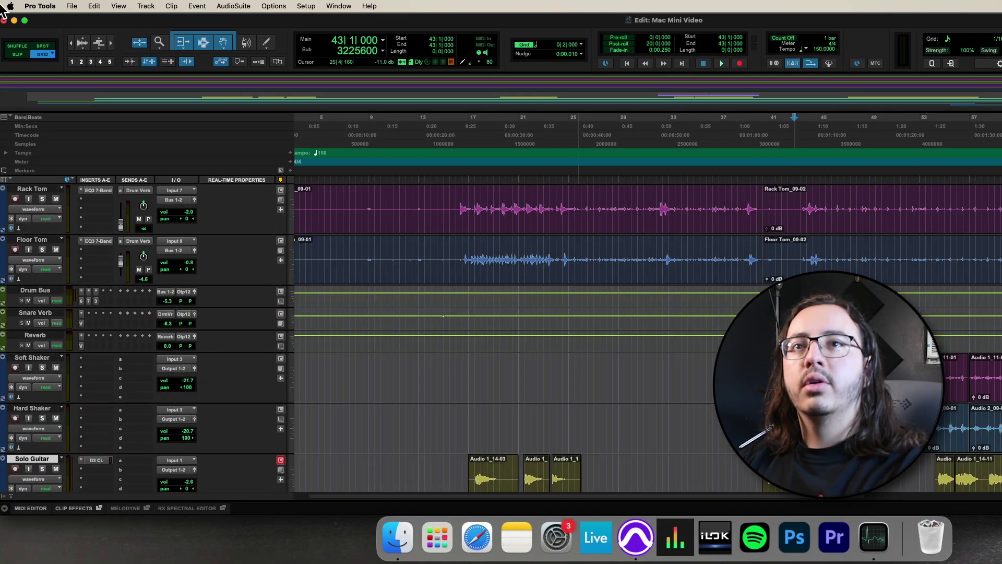
{"action": "left_click", "coordinate": [25, 20]}
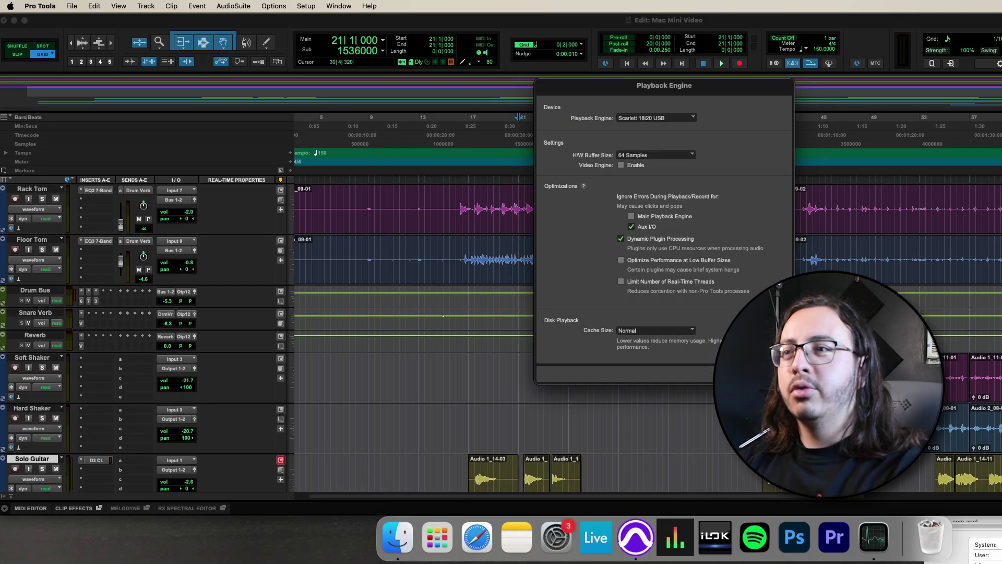
{"action": "key", "text": "Return"}
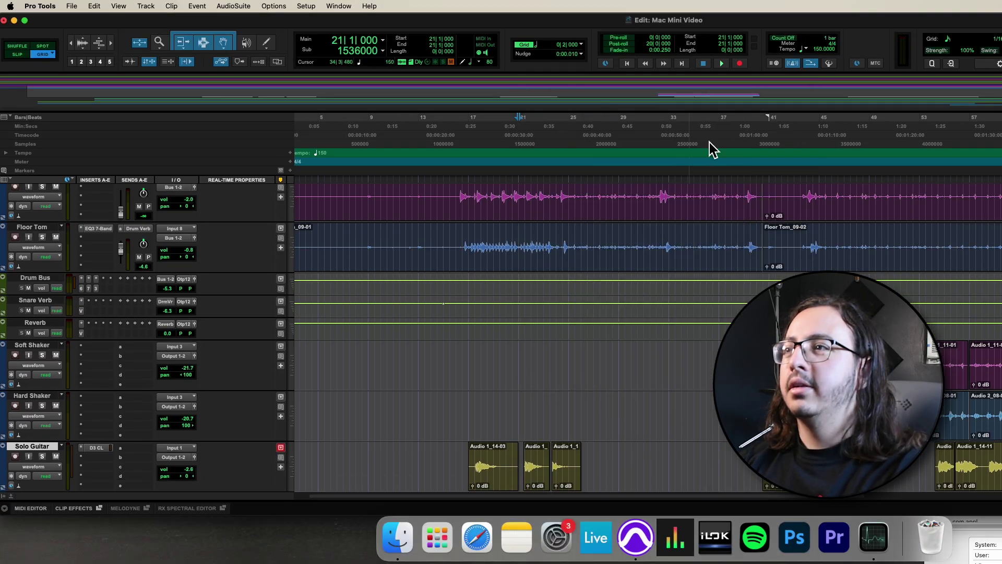
- Play the Pro Tools session from bar 50 at the 64-sample buffer
{"action": "left_click", "coordinate": [886, 137]}
{"action": "key", "text": "space"}
{"action": "scroll", "coordinate": [935, 313], "scroll_direction": "down", "scroll_amount": 3}
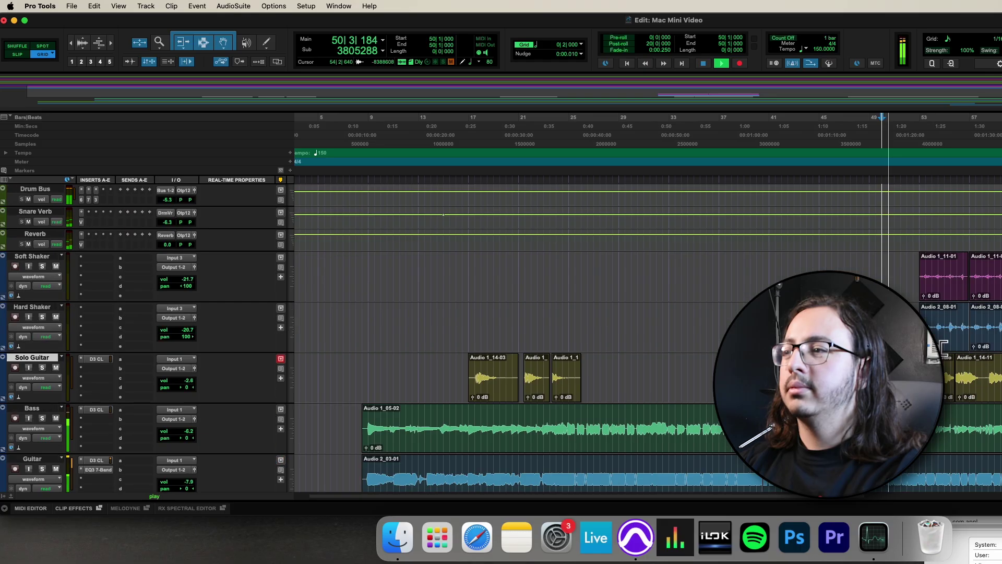
{"action": "scroll", "coordinate": [934, 313], "scroll_direction": "up", "scroll_amount": 1}
- Centre Activity Monitor and check its Memory view, showing Pro Tools at 2.11 GB
{"action": "key", "text": "super+Tab"}
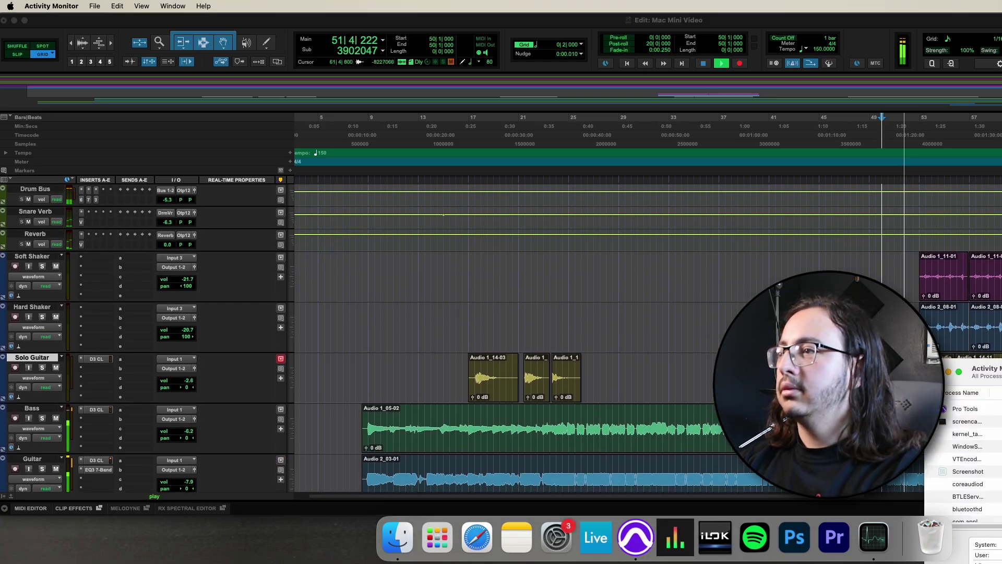
{"action": "left_click_drag", "start_coordinate": [995, 371], "coordinate": [589, 269]}
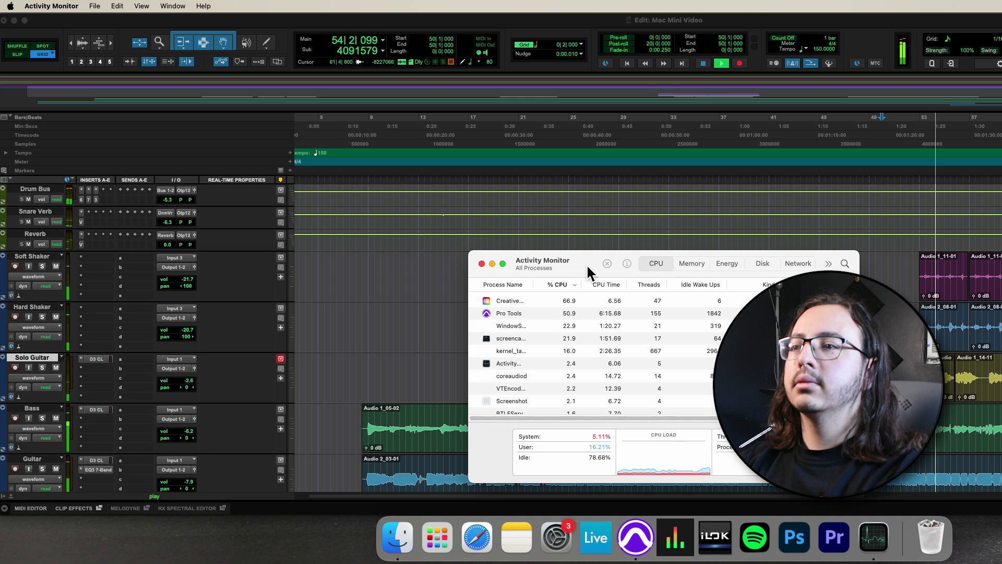
{"action": "left_click", "coordinate": [692, 263]}
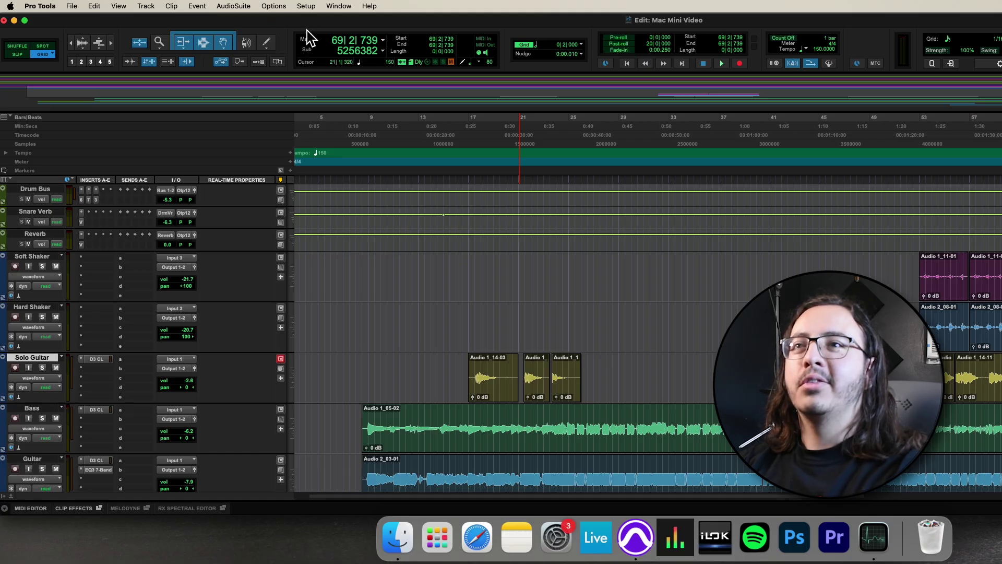
{"action": "left_click", "coordinate": [306, 6]}
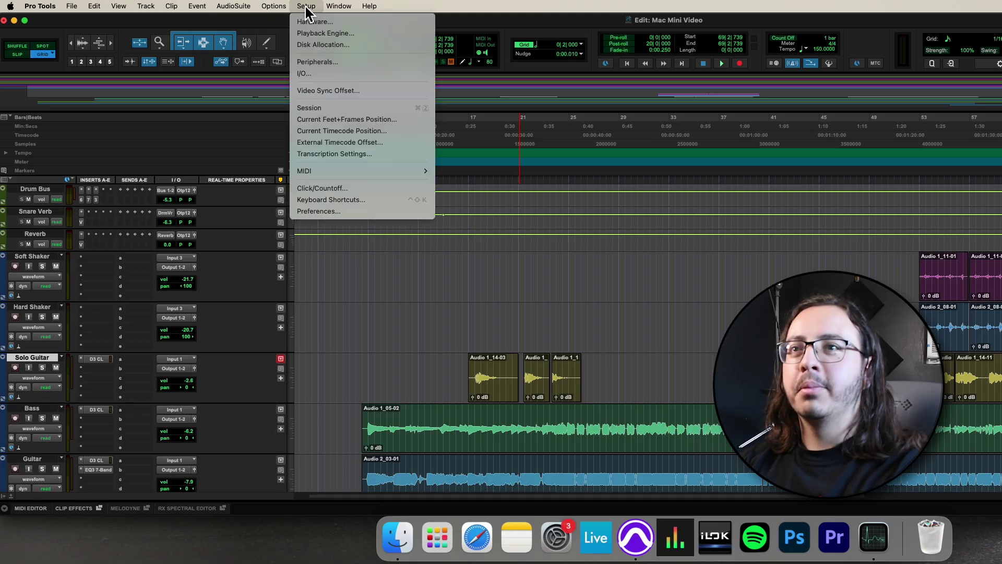
- Change the Playback Engine's H/W Buffer Size to 32 samples
{"action": "left_click", "coordinate": [334, 37]}
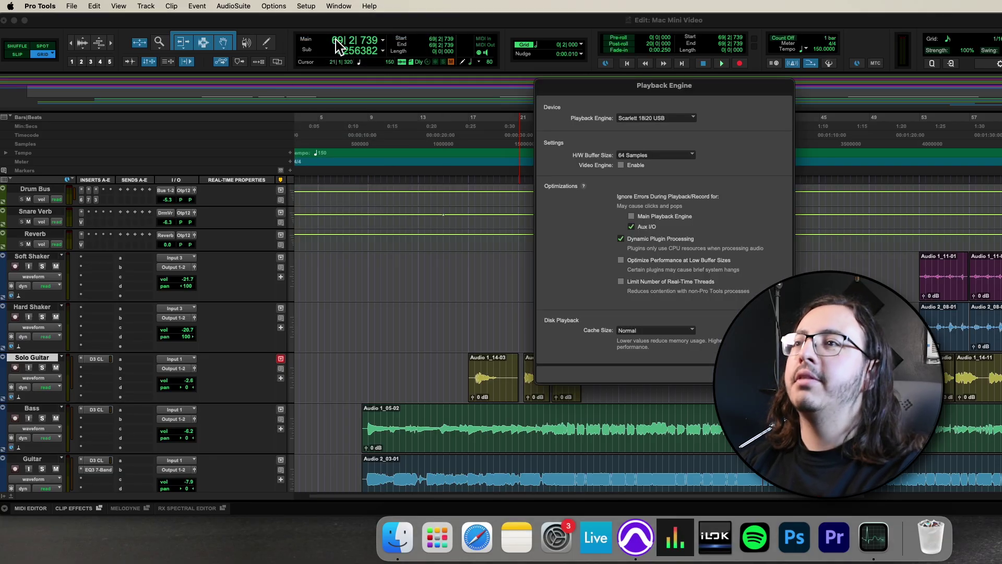
{"action": "left_click", "coordinate": [649, 155]}
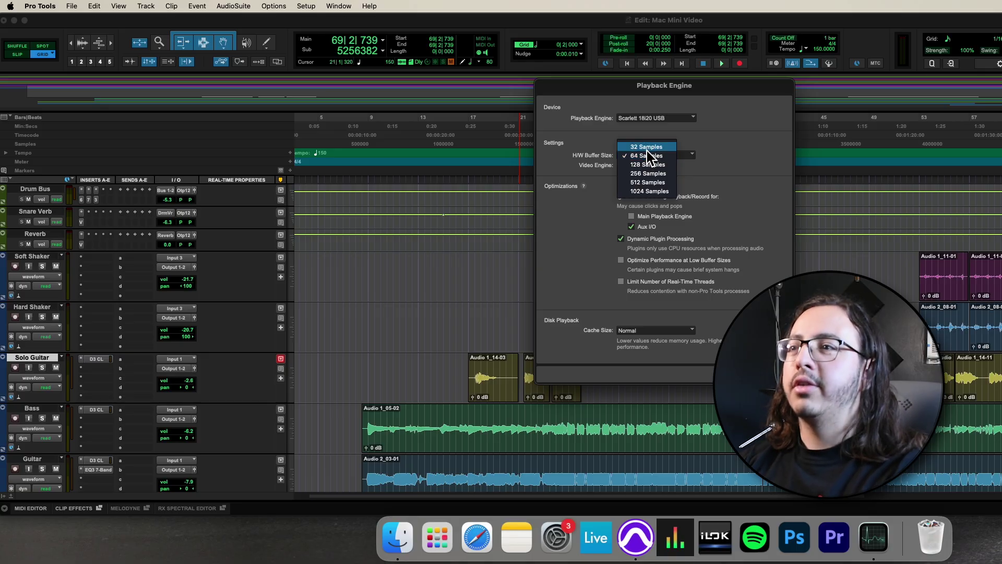
{"action": "left_click", "coordinate": [647, 148]}
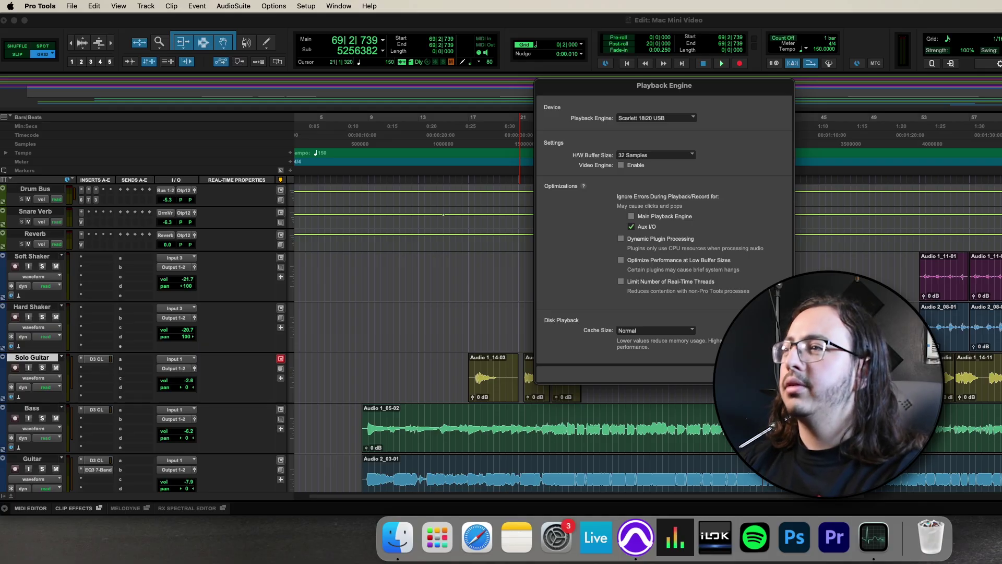
{"action": "key", "text": "Return"}
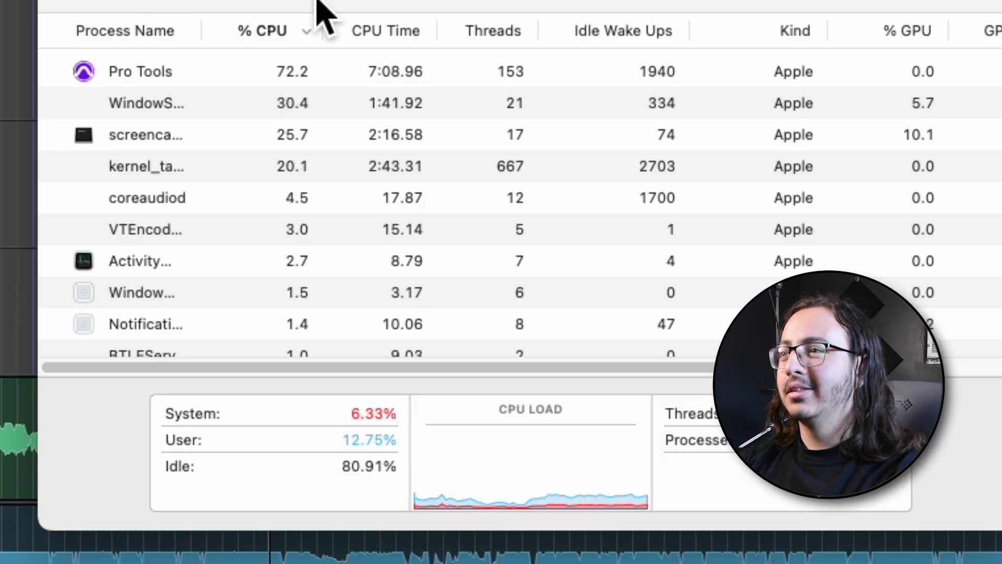
- Reposition Activity Monitor to read Pro Tools' CPU load at 32 samples, then quit it
{"action": "left_click_drag", "start_coordinate": [353, 1], "coordinate": [594, 138]}
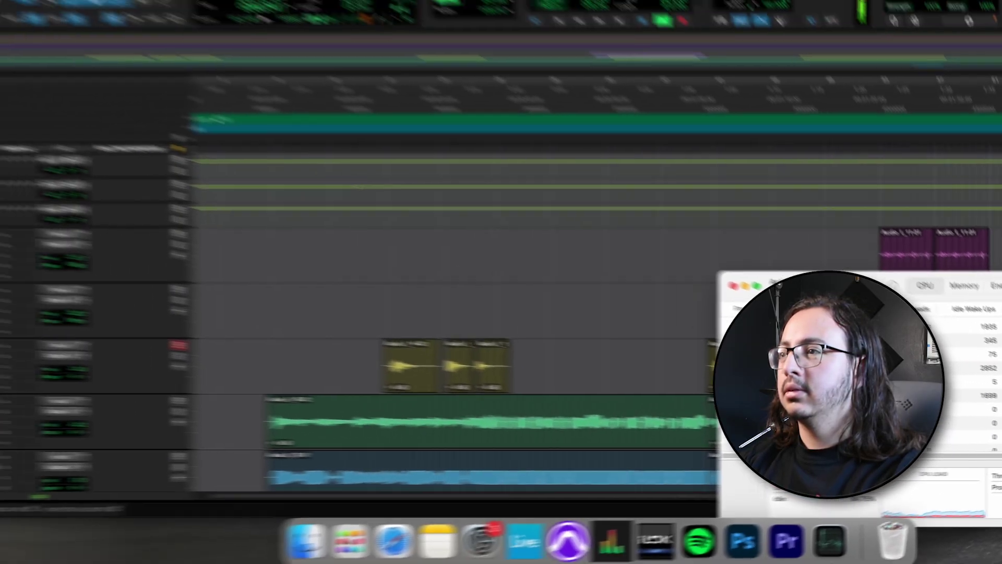
{"action": "left_click_drag", "start_coordinate": [806, 292], "coordinate": [988, 300]}
{"action": "key", "text": "super+q"}
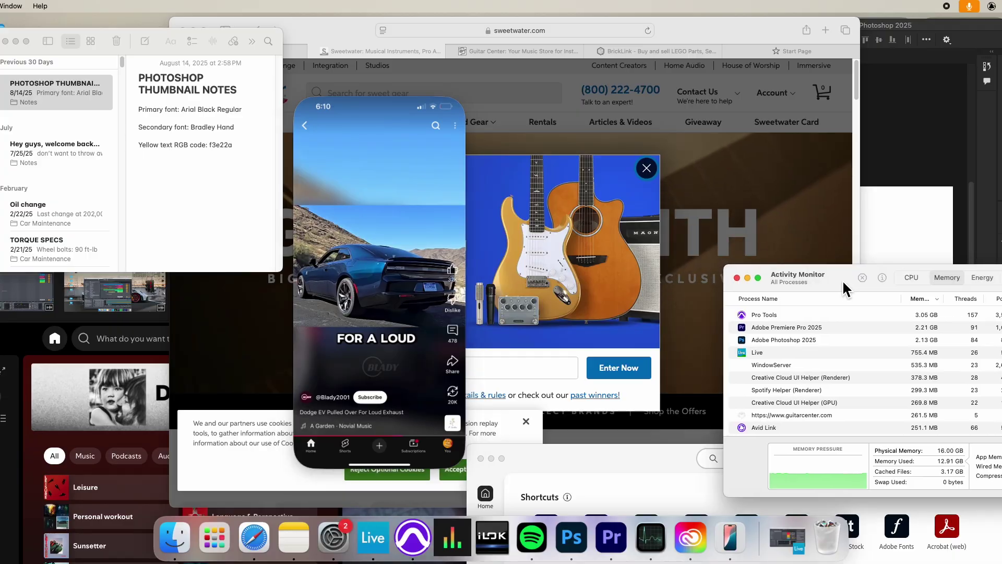
- Shift Activity Monitor slightly left to read 12.96 GB used and 3.16 GB cached
{"action": "left_click_drag", "start_coordinate": [843, 285], "coordinate": [789, 289]}
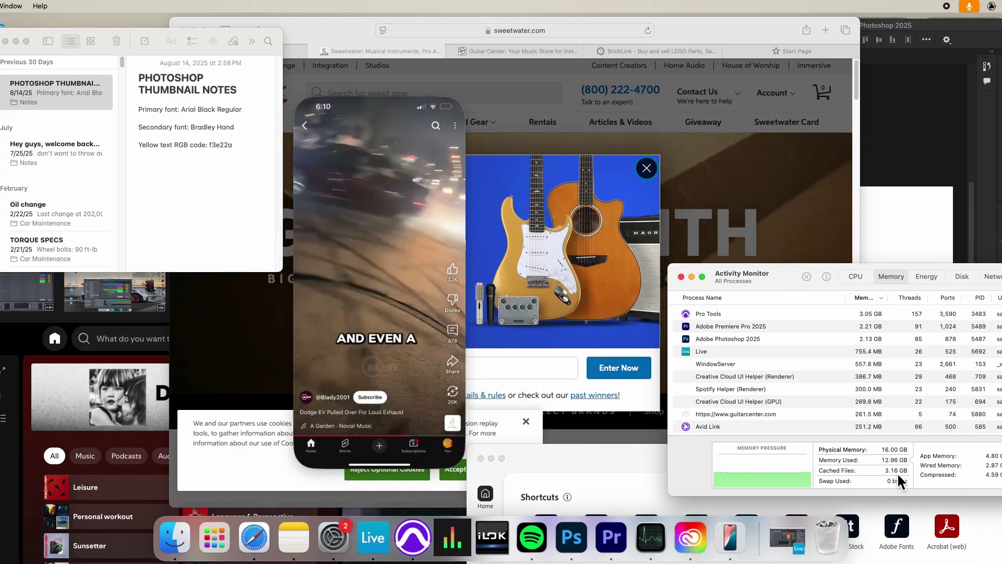